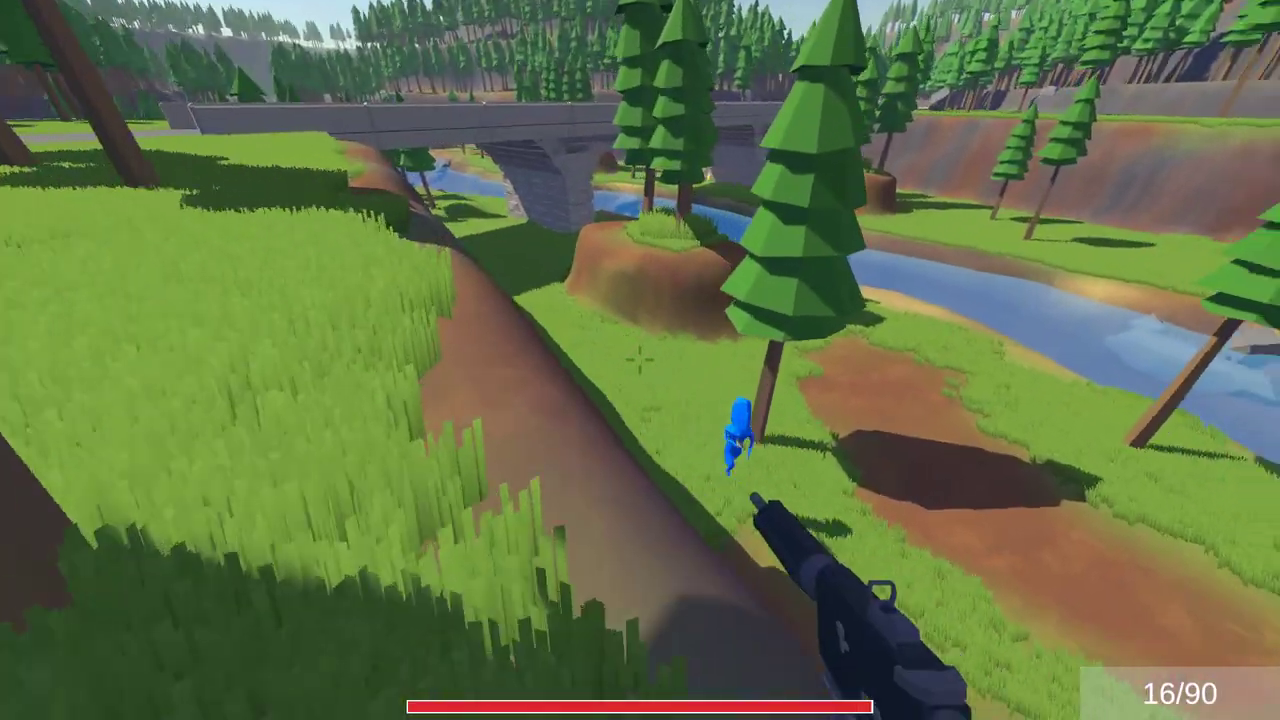
pyautogui.click(640, 360)
pyautogui.click(640, 360)
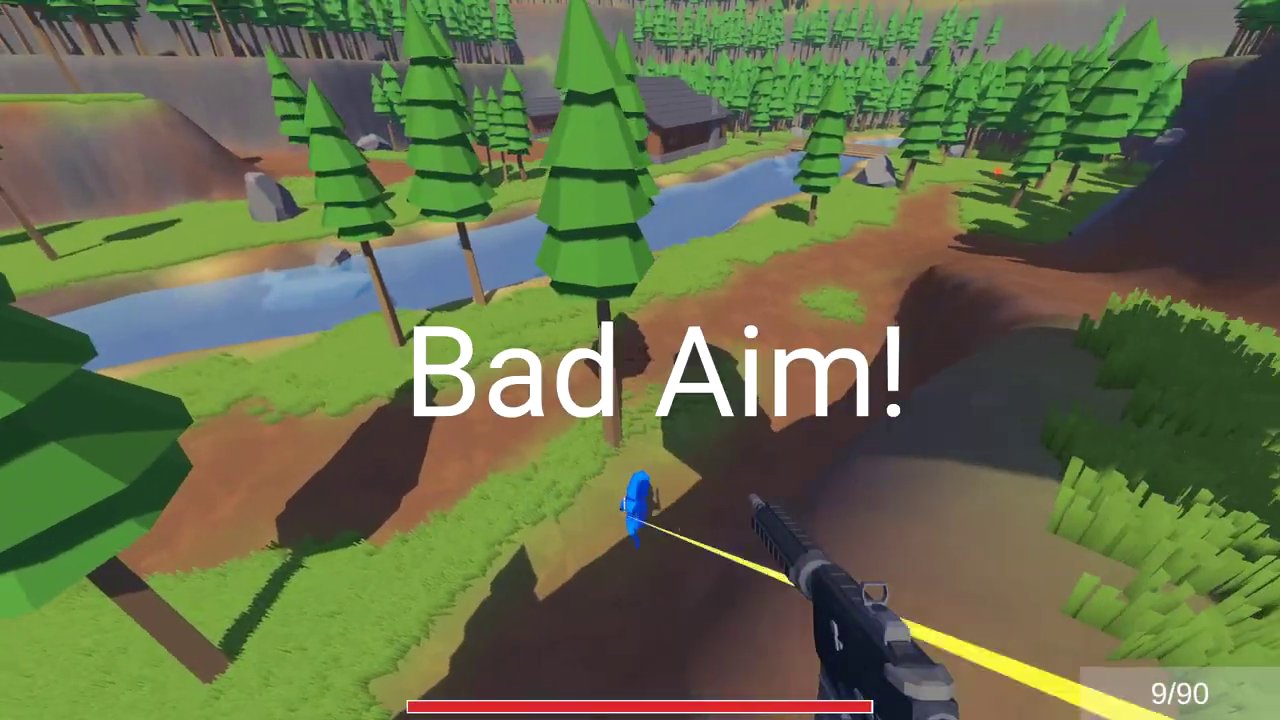
pyautogui.click(640, 360)
pyautogui.click(640, 360)
pyautogui.click(640, 360)
pyautogui.click(640, 360)
pyautogui.click(640, 360)
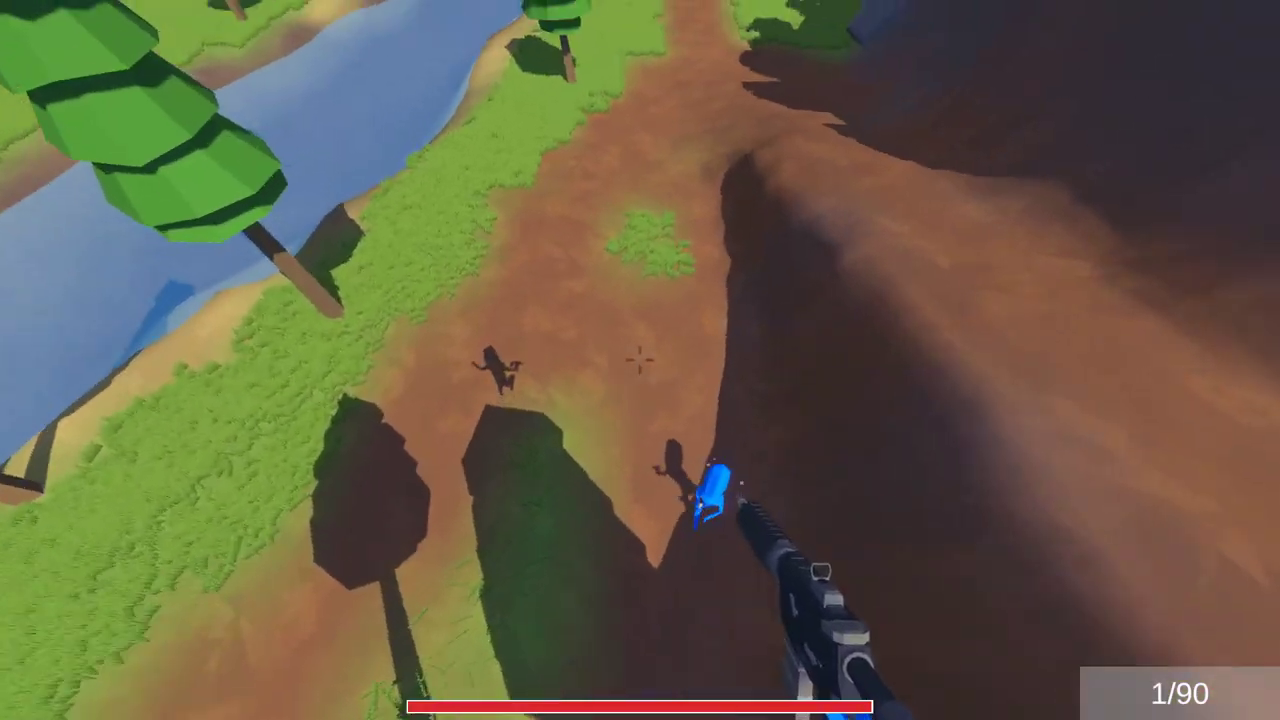
pyautogui.click(640, 360)
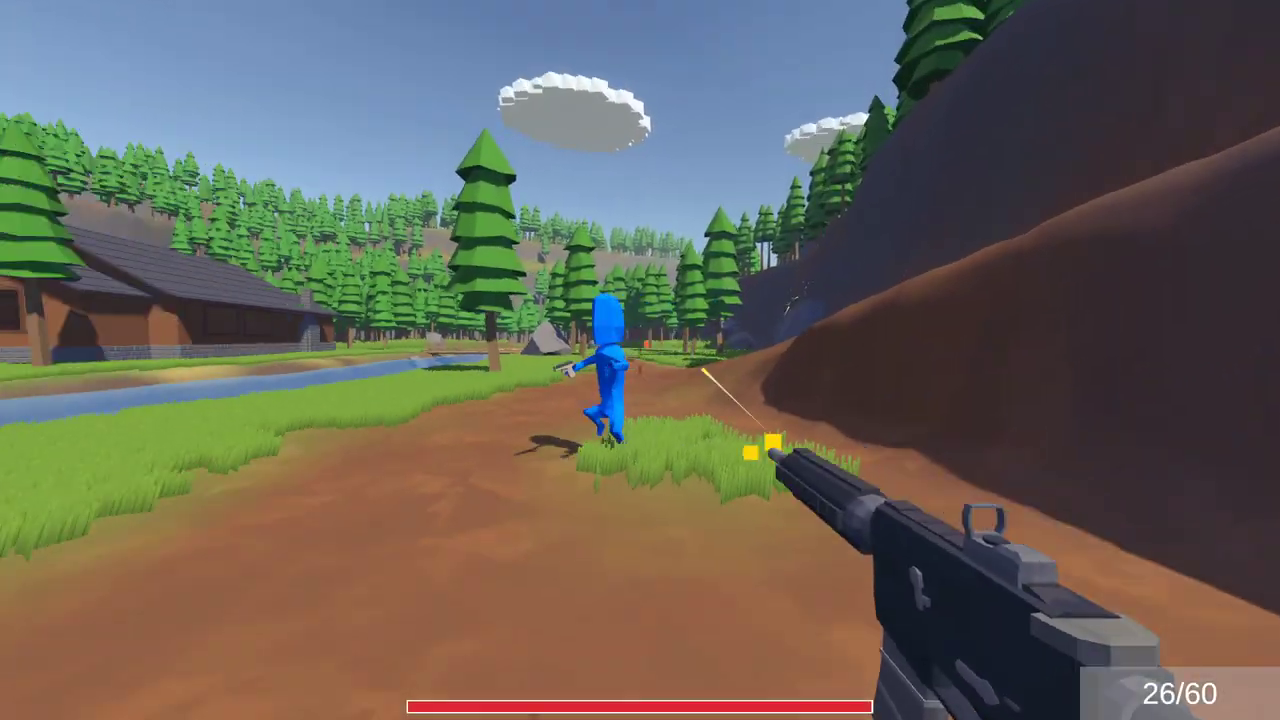
pyautogui.click(640, 360)
pyautogui.click(640, 360)
pyautogui.click(640, 360)
pyautogui.click(640, 360)
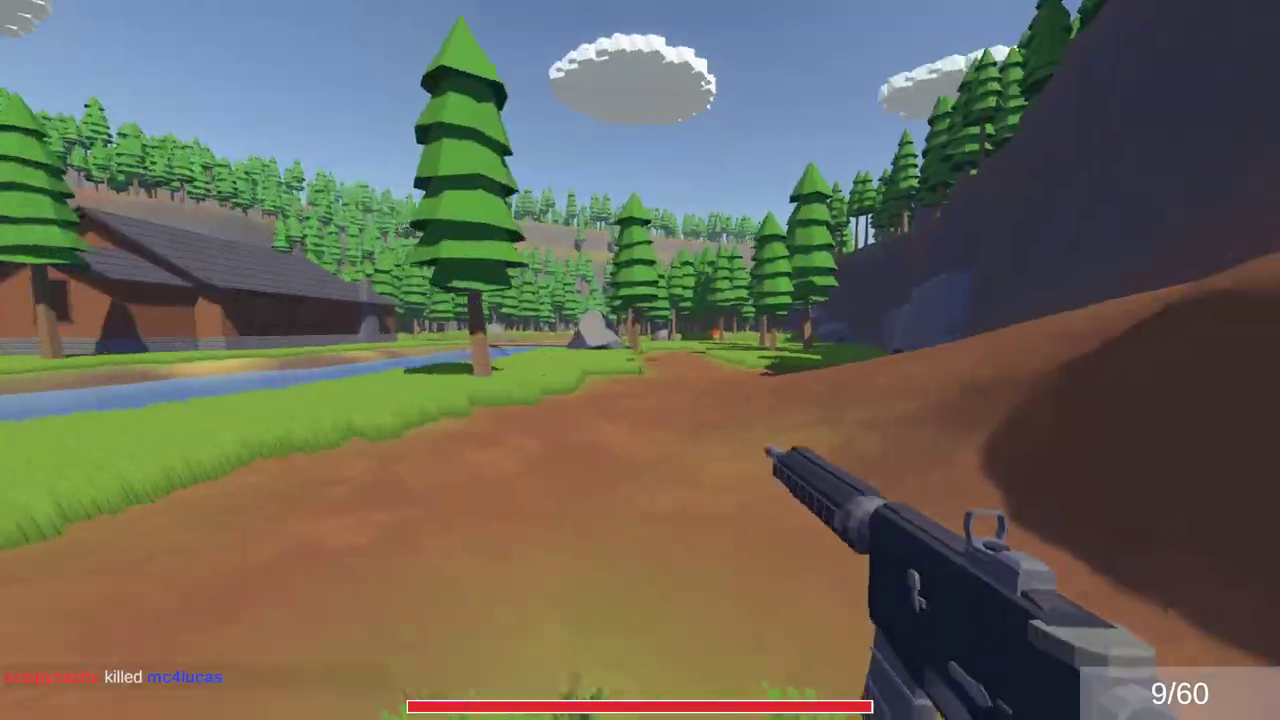
pyautogui.press('r')
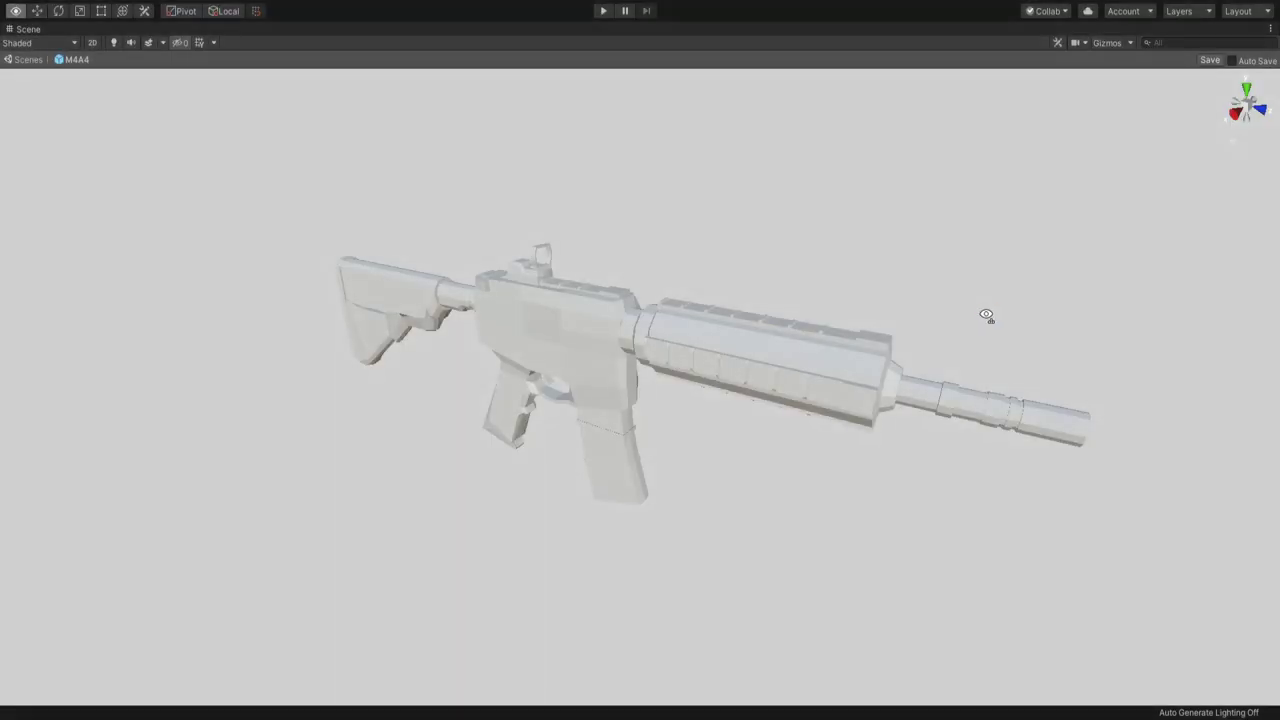
pyautogui.keyDown('alt'); pyautogui.moveTo(983, 314); pyautogui.dragTo(309, 231); pyautogui.keyUp('alt')
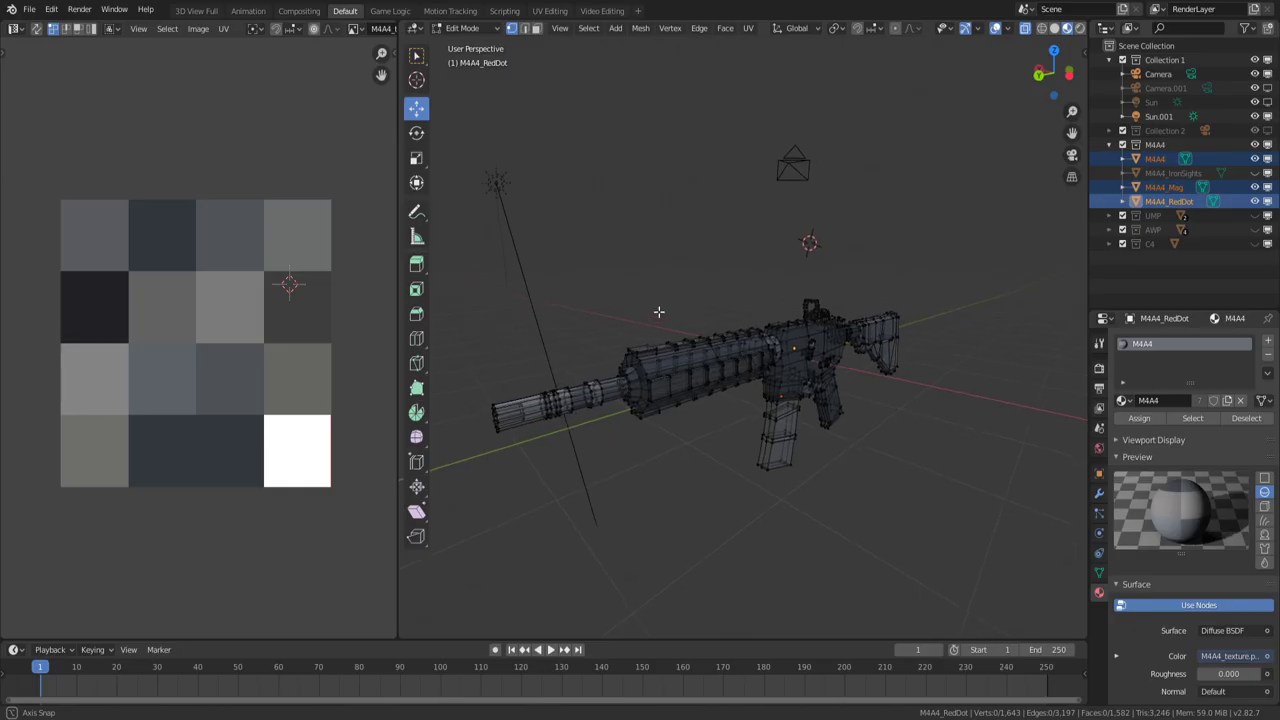
# Switch to Blender, select the entire M4A4 rifle mesh, enlarge the UV editor and select all of the rifle's UVs
pyautogui.press('a')
pyautogui.moveTo(605, 323); pyautogui.dragTo(774, 325, button='middle')
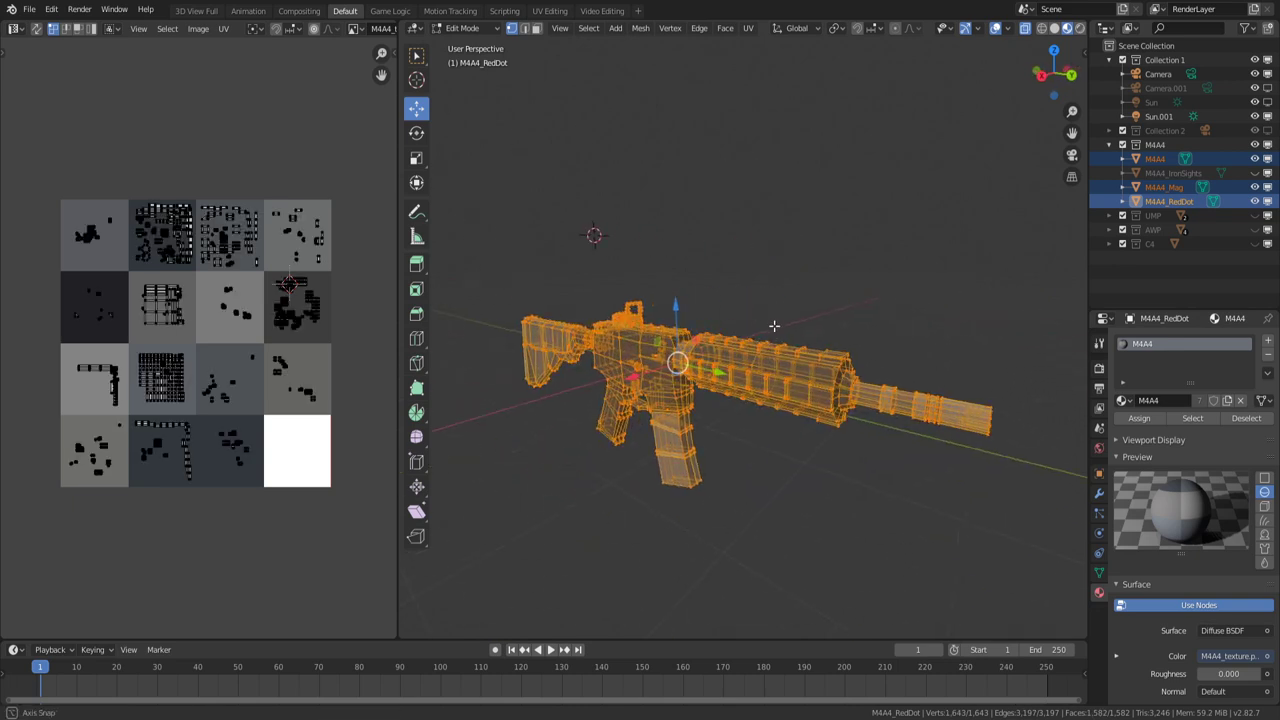
pyautogui.moveTo(397, 332); pyautogui.dragTo(731, 332)
pyautogui.scroll(3, 348, 343)
pyautogui.scroll(-1, 348, 343)
pyautogui.press('a')
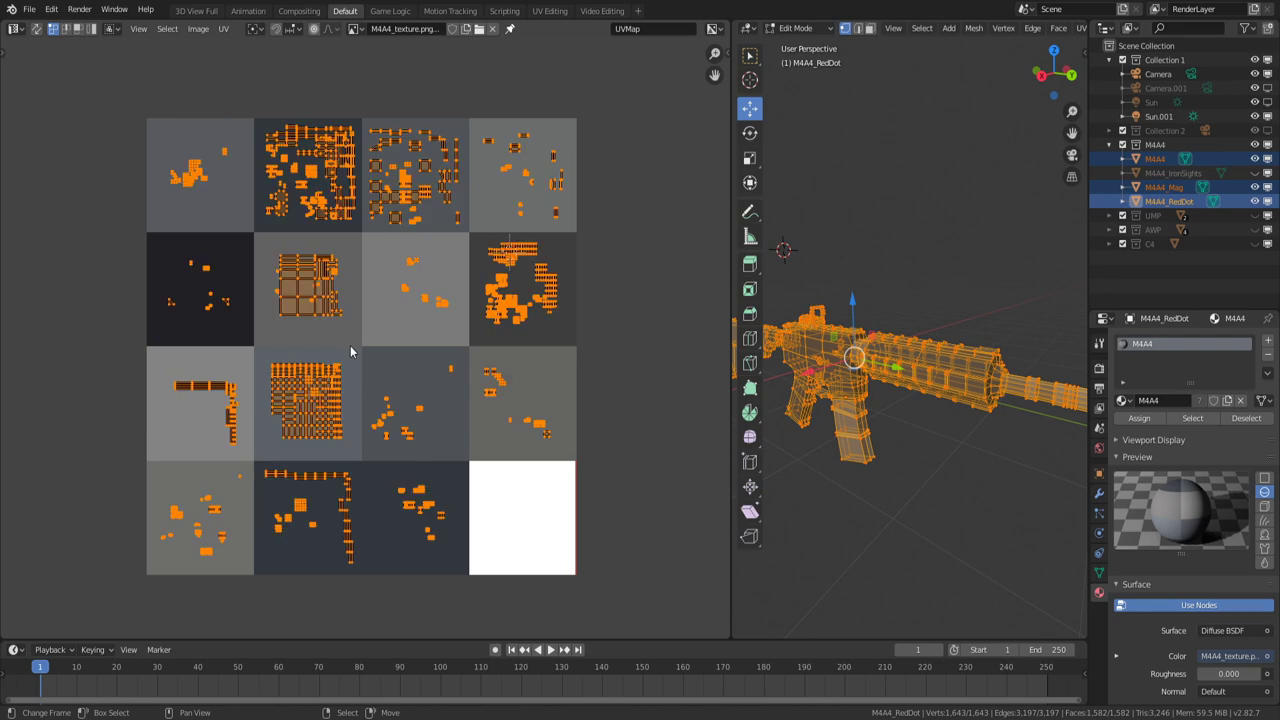
# Box-select UV islands on the bottom-row colour tiles to inspect them, clear the UV selection and widen the 3D viewport around the rifle
pyautogui.hotkey('alt', 'a')
pyautogui.press('b')
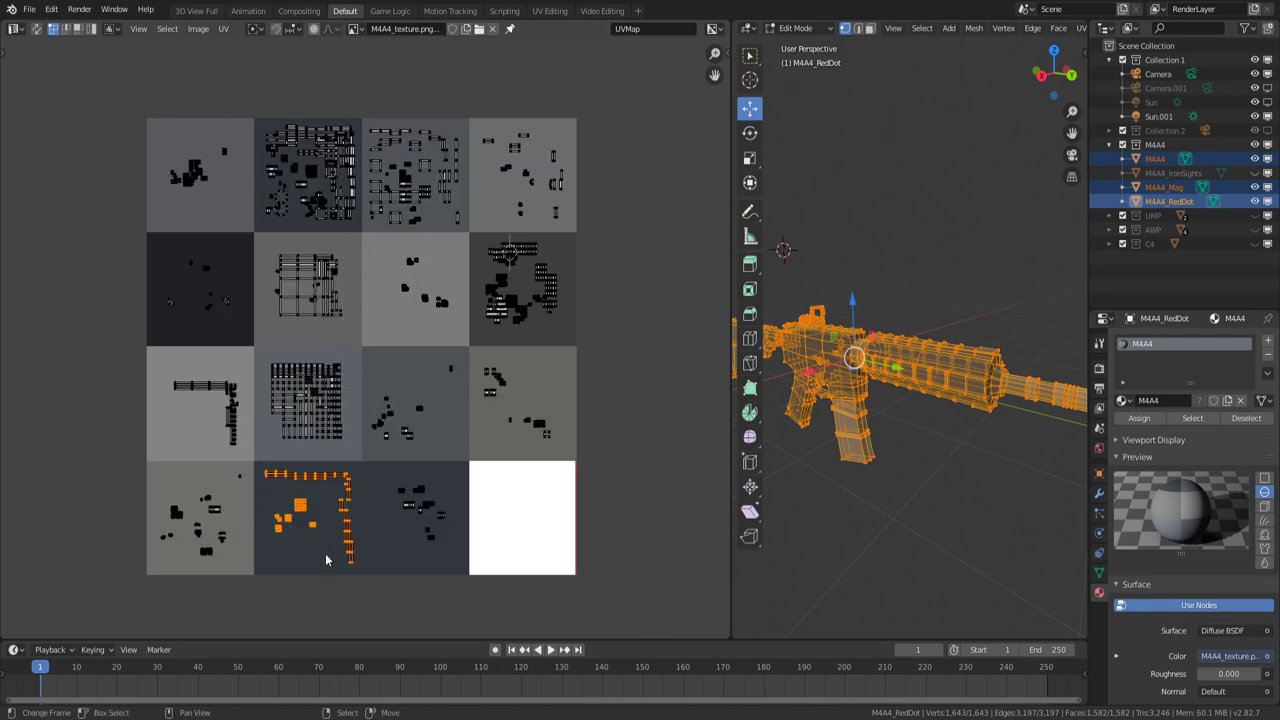
pyautogui.press('b')
pyautogui.moveTo(257, 591); pyautogui.dragTo(153, 493)
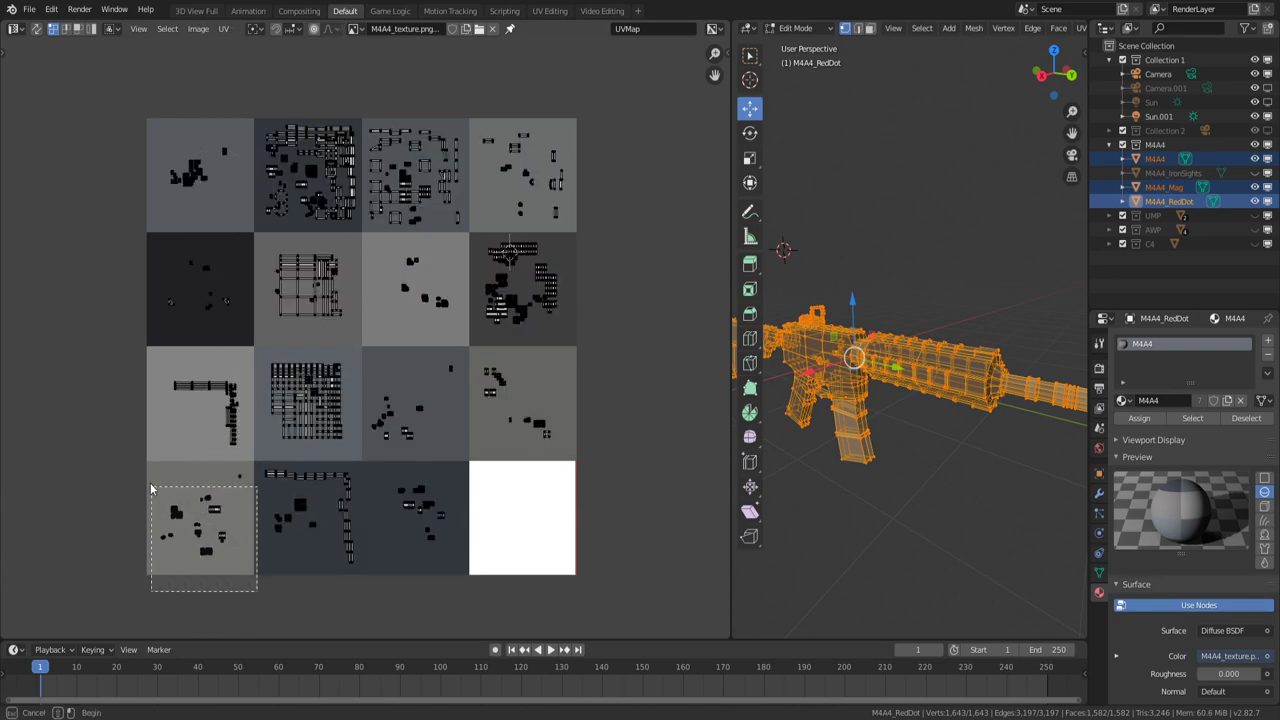
pyautogui.press('a')
pyautogui.hotkey('alt', 'a')
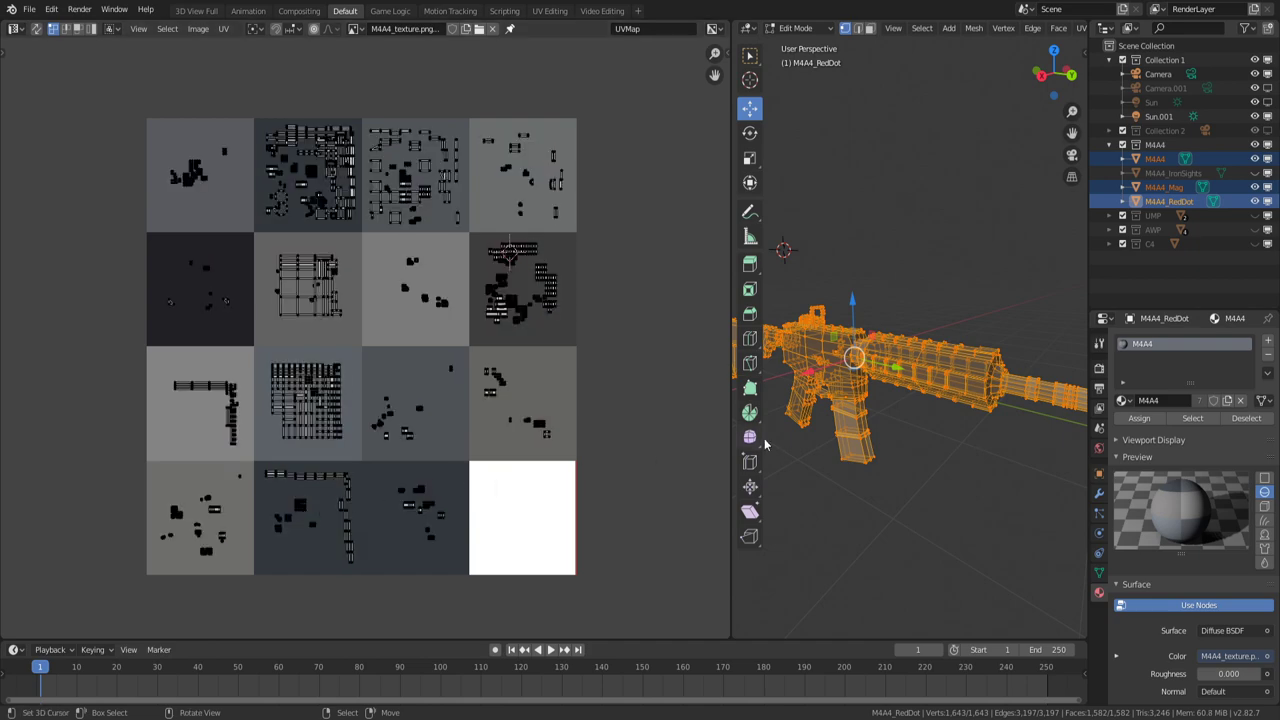
pyautogui.moveTo(731, 393); pyautogui.dragTo(352, 390)
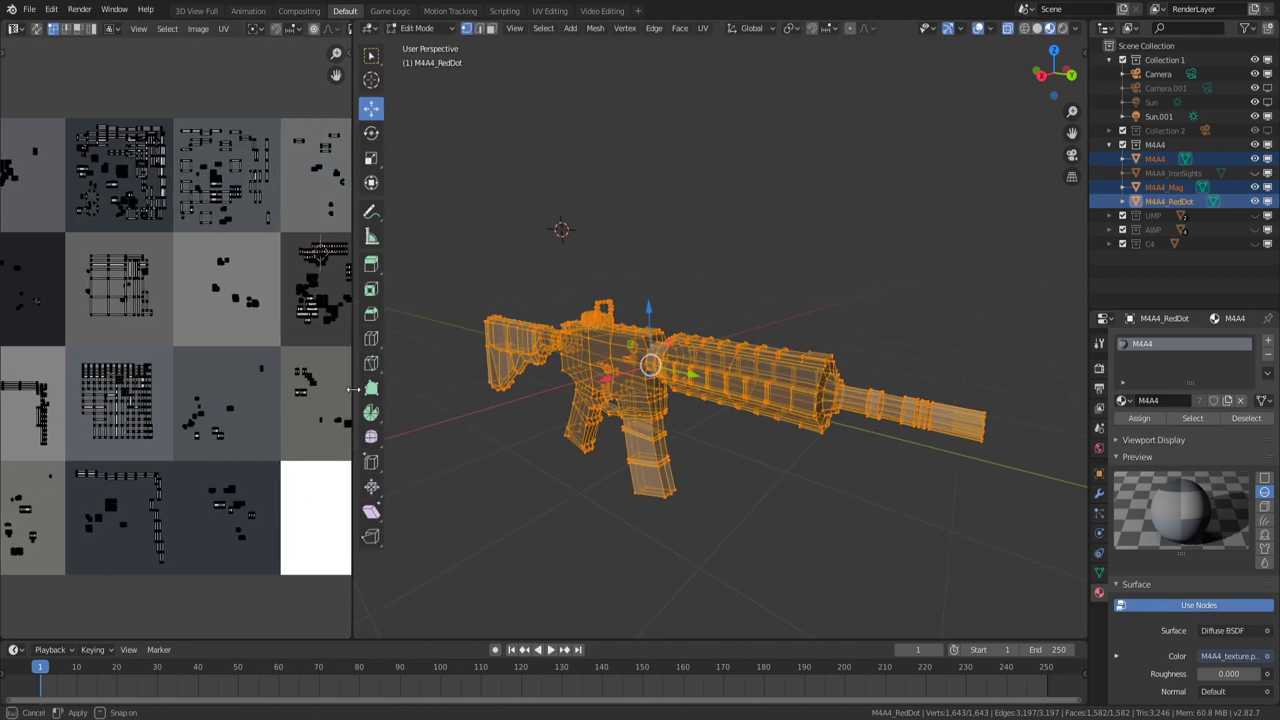
pyautogui.moveTo(420, 390); pyautogui.dragTo(586, 343, button='middle')
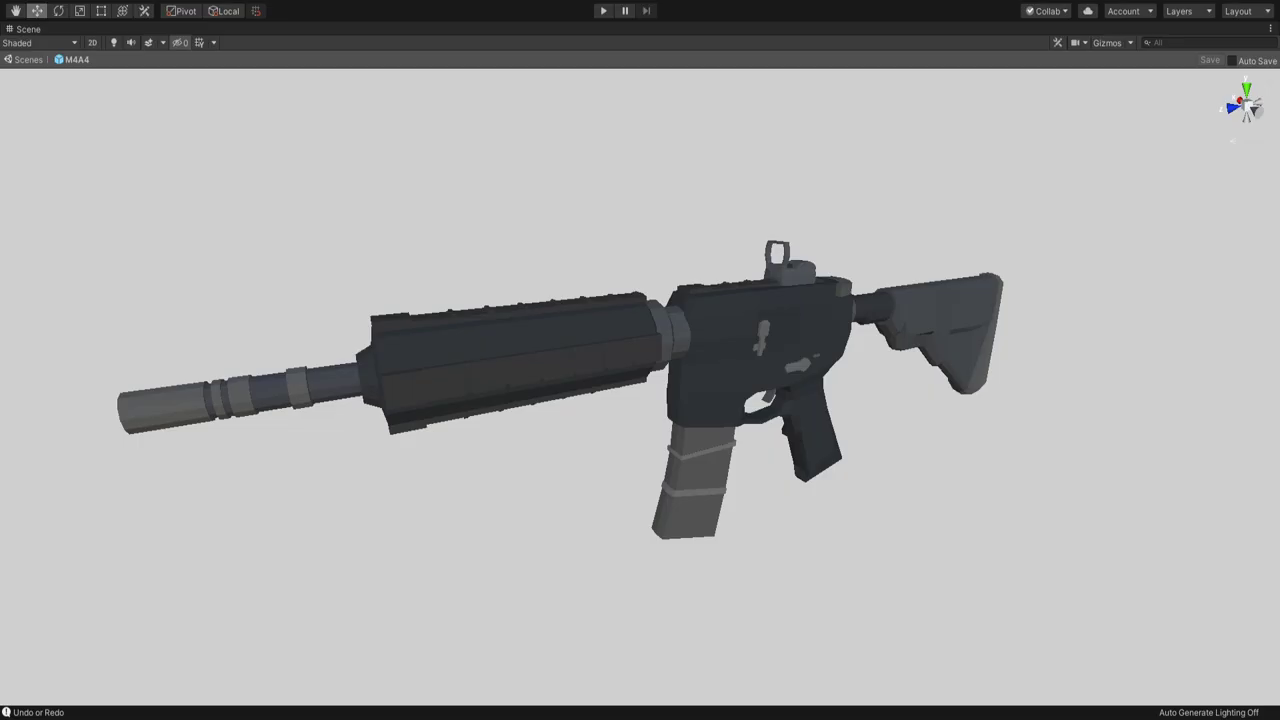
# Switch to Unity and redo the texture change on the M4A4 prefab
pyautogui.hotkey('ctrl', 'y')
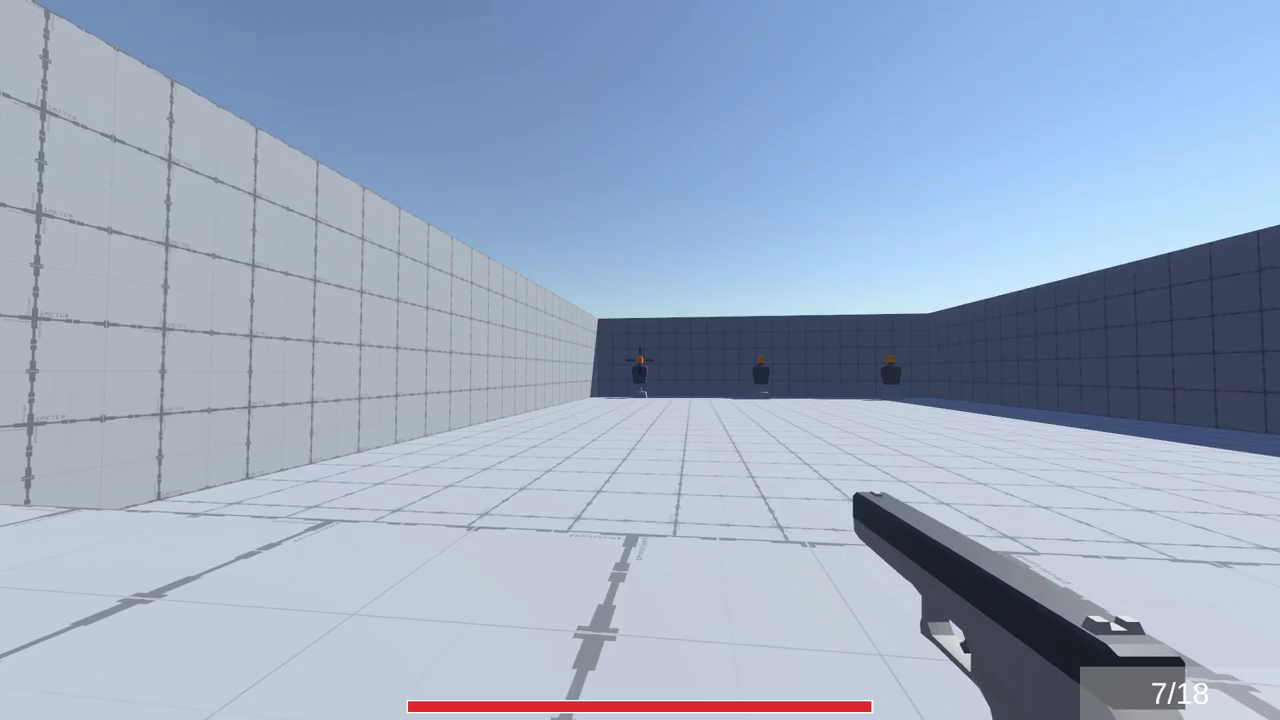
pyautogui.click(640, 360)
pyautogui.click(640, 360)
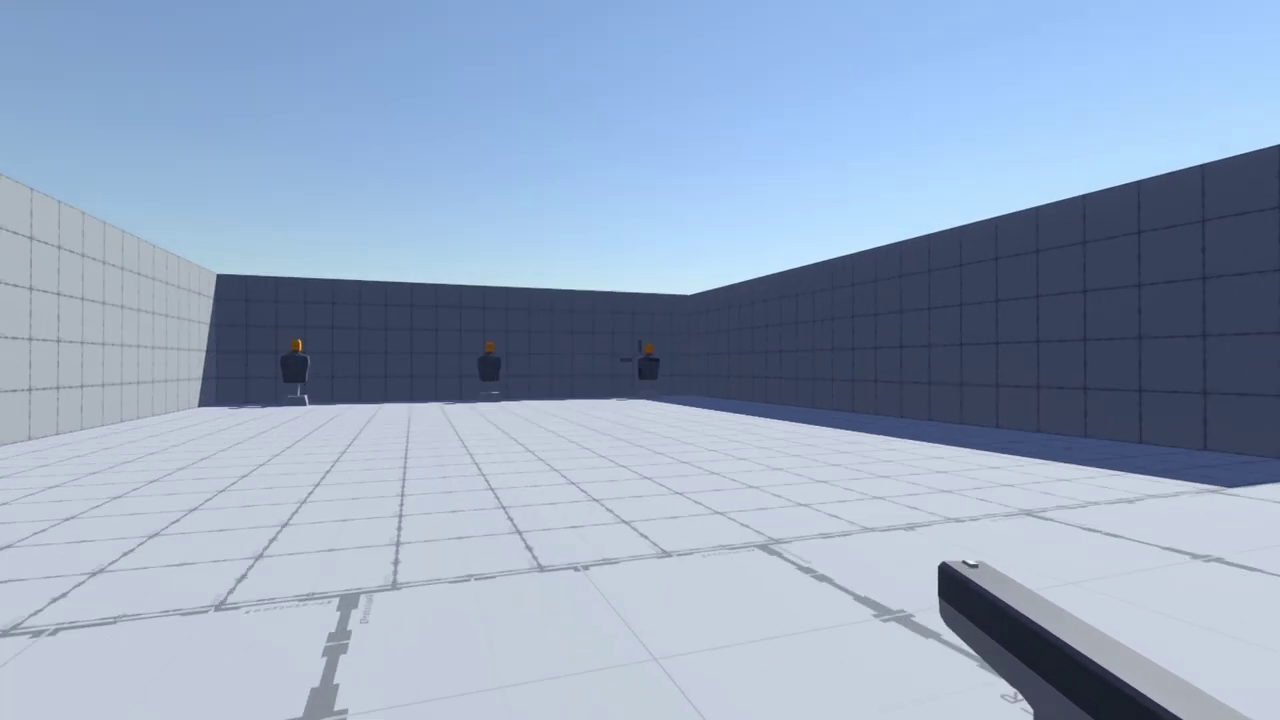
pyautogui.rightClick(640, 360)
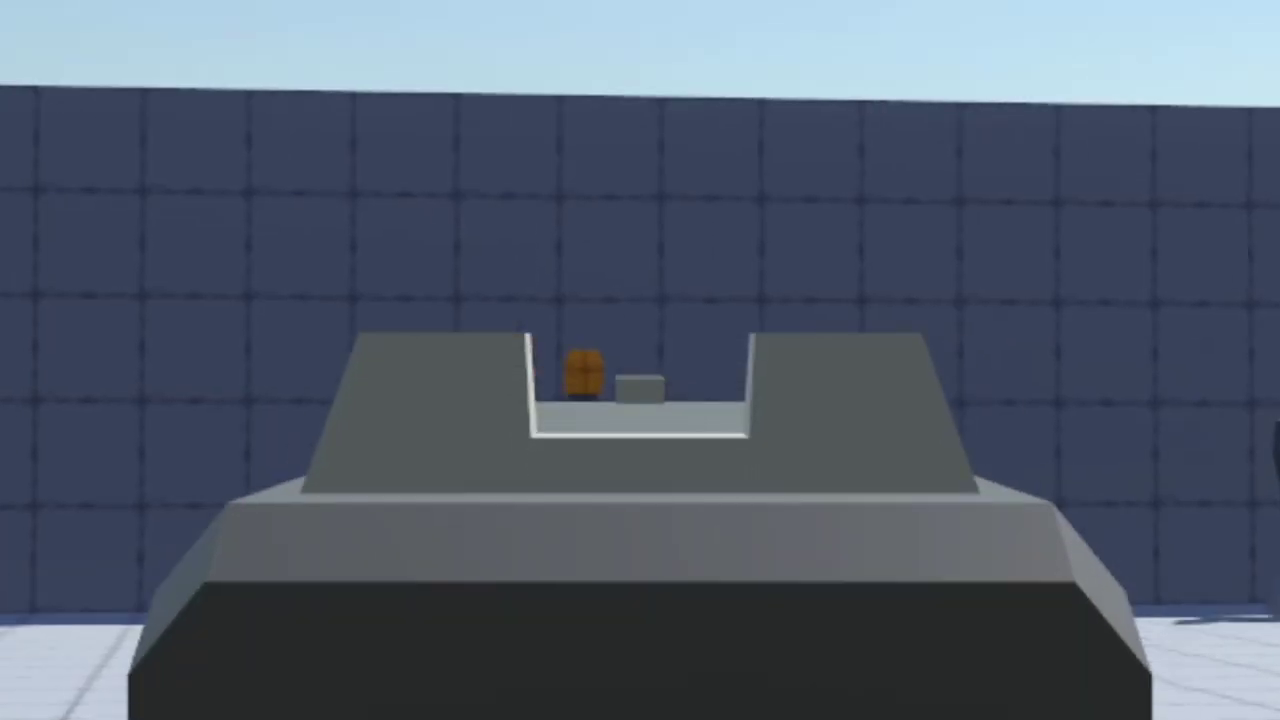
pyautogui.click(640, 360)
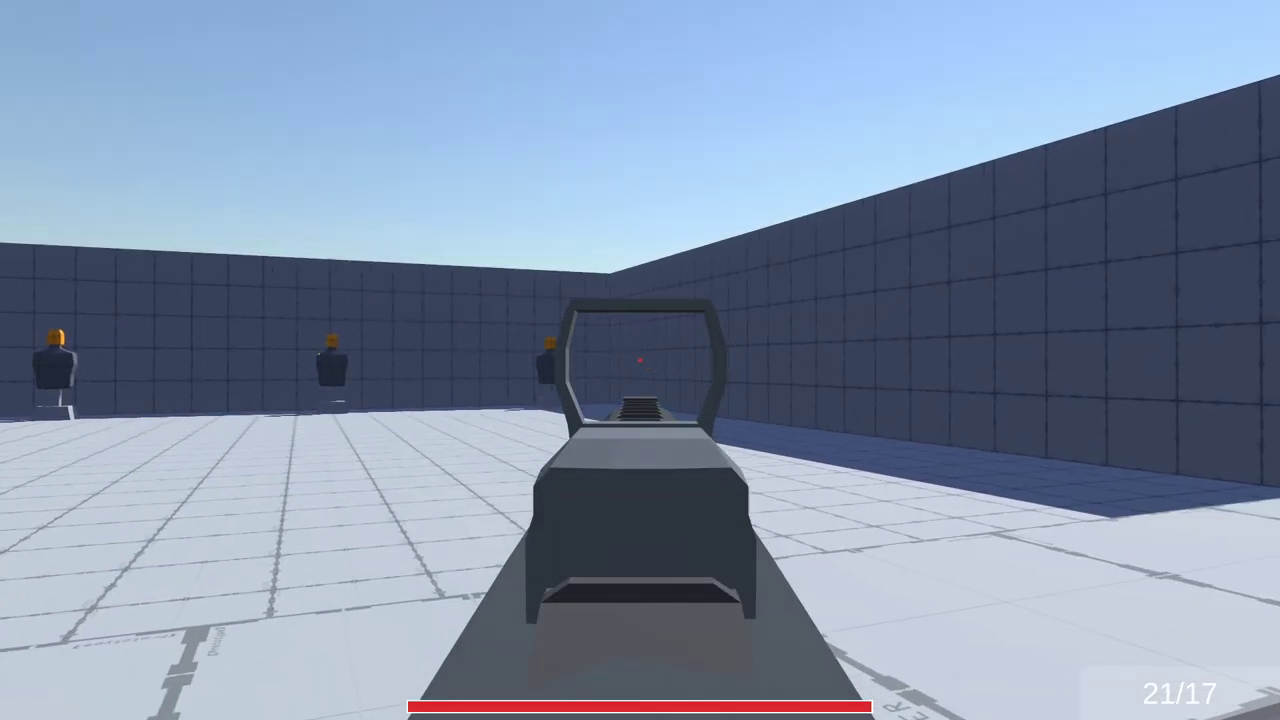
pyautogui.click(640, 360)
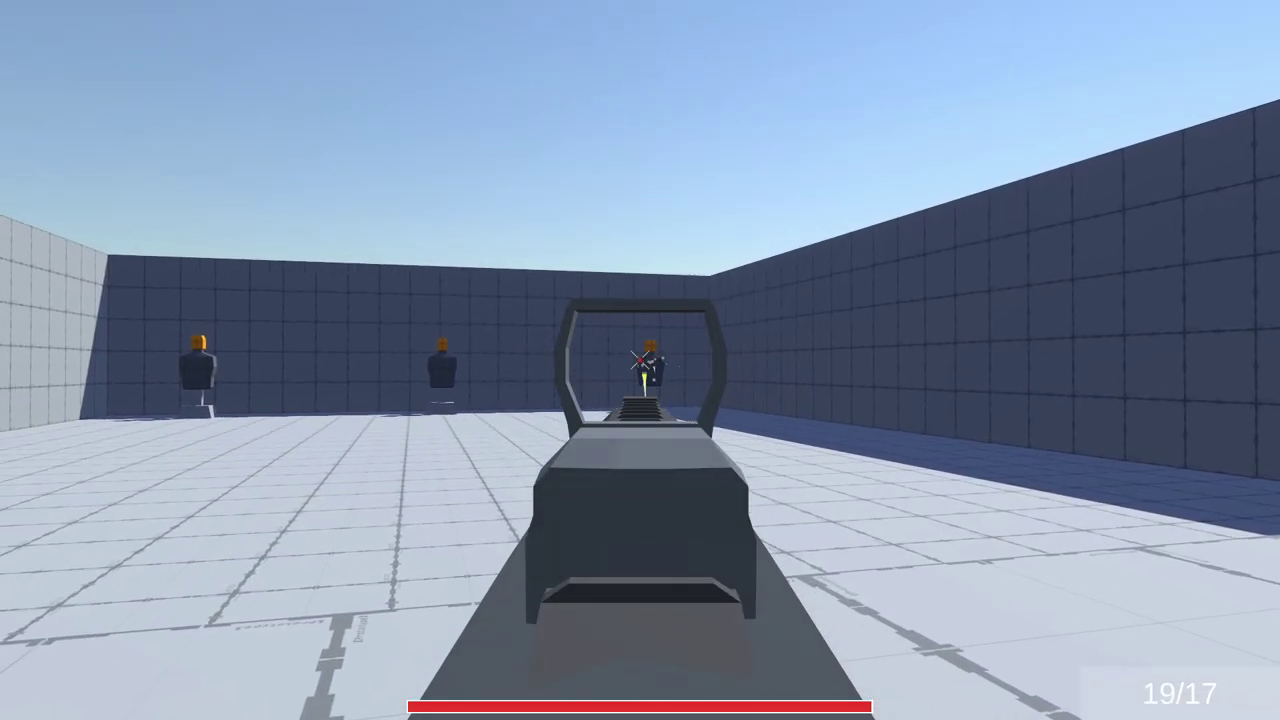
pyautogui.click(640, 360)
pyautogui.click(640, 360)
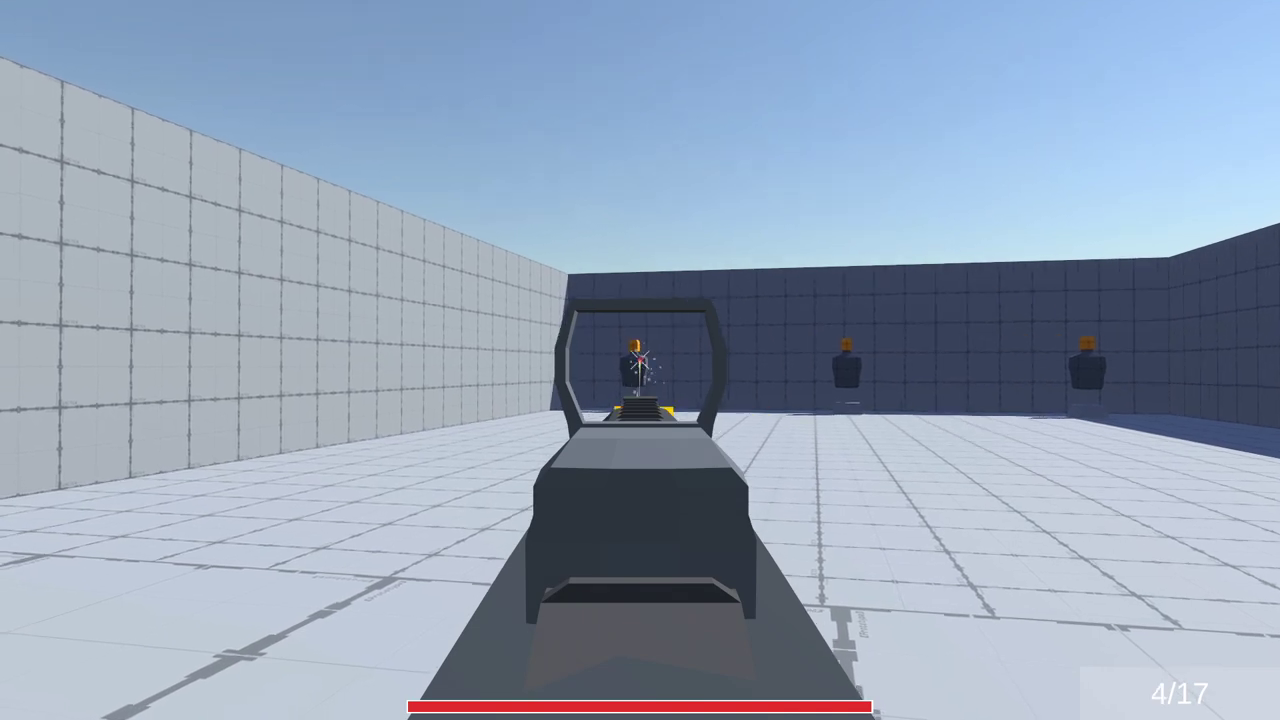
pyautogui.press('r')
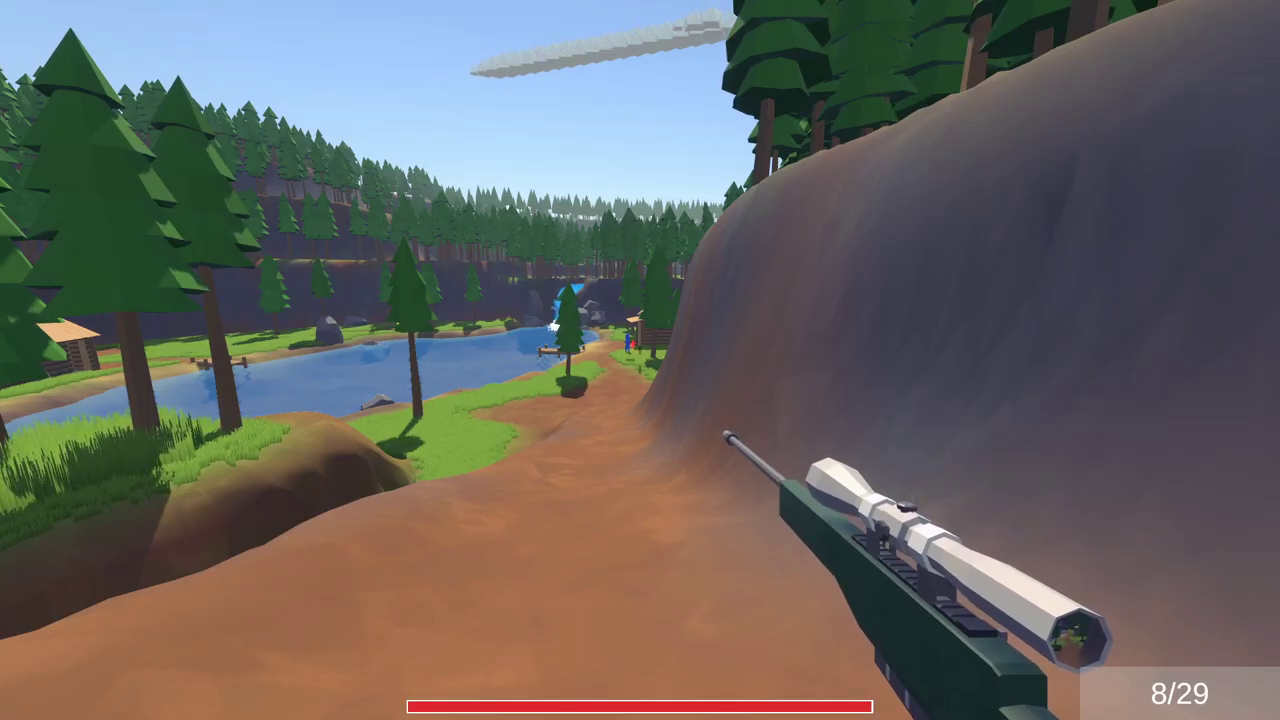
pyautogui.rightClick(640, 360)
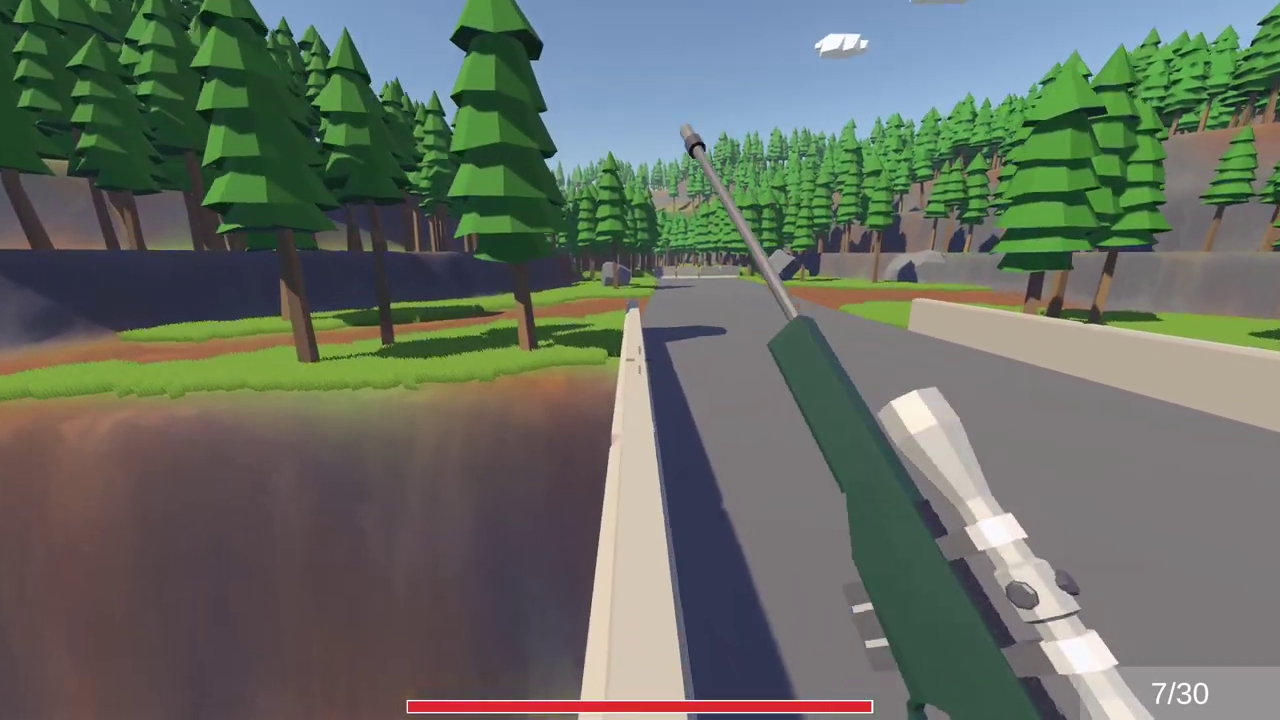
pyautogui.press('r')
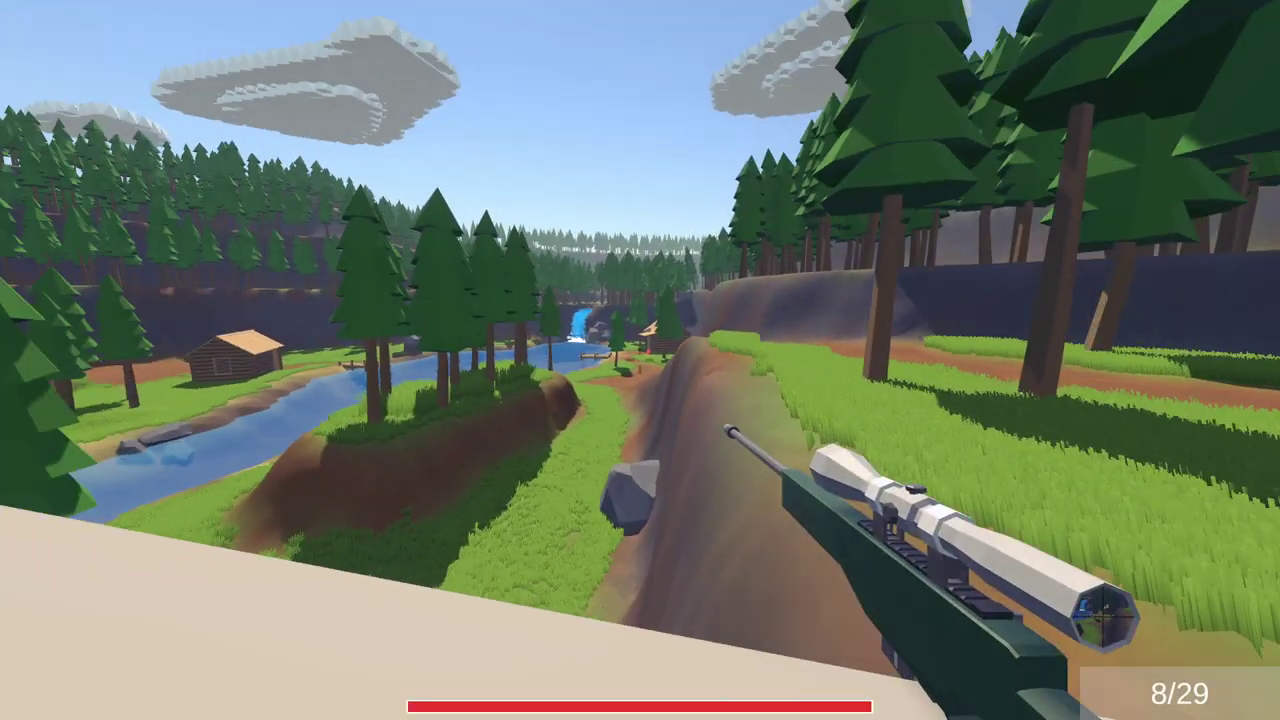
pyautogui.rightClick(640, 360)
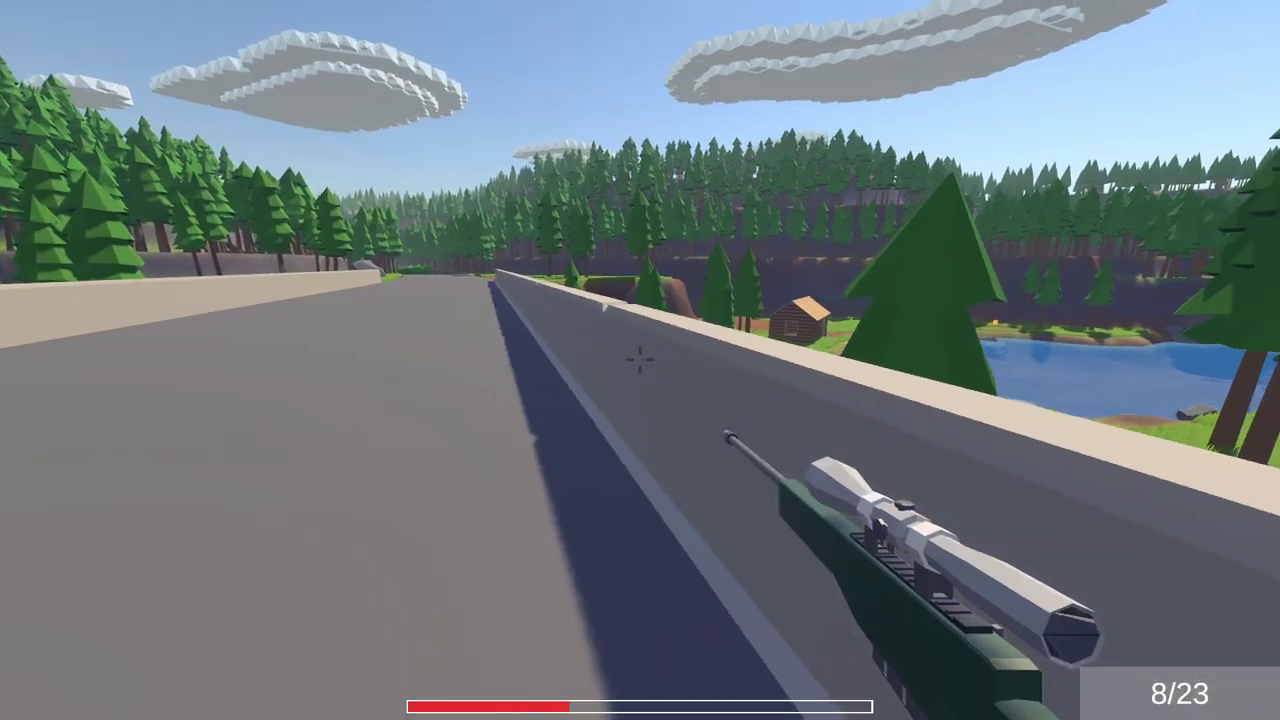
pyautogui.rightClick(640, 360)
pyautogui.click(640, 360)
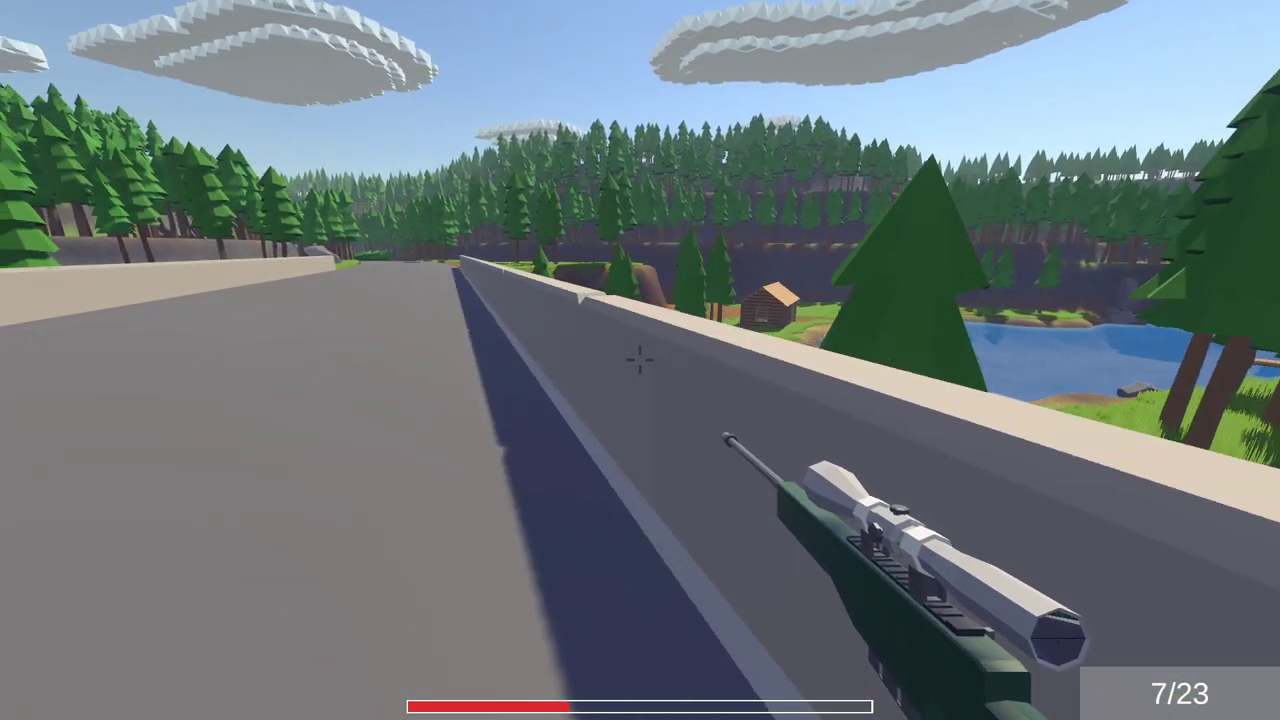
pyautogui.rightClick(640, 360)
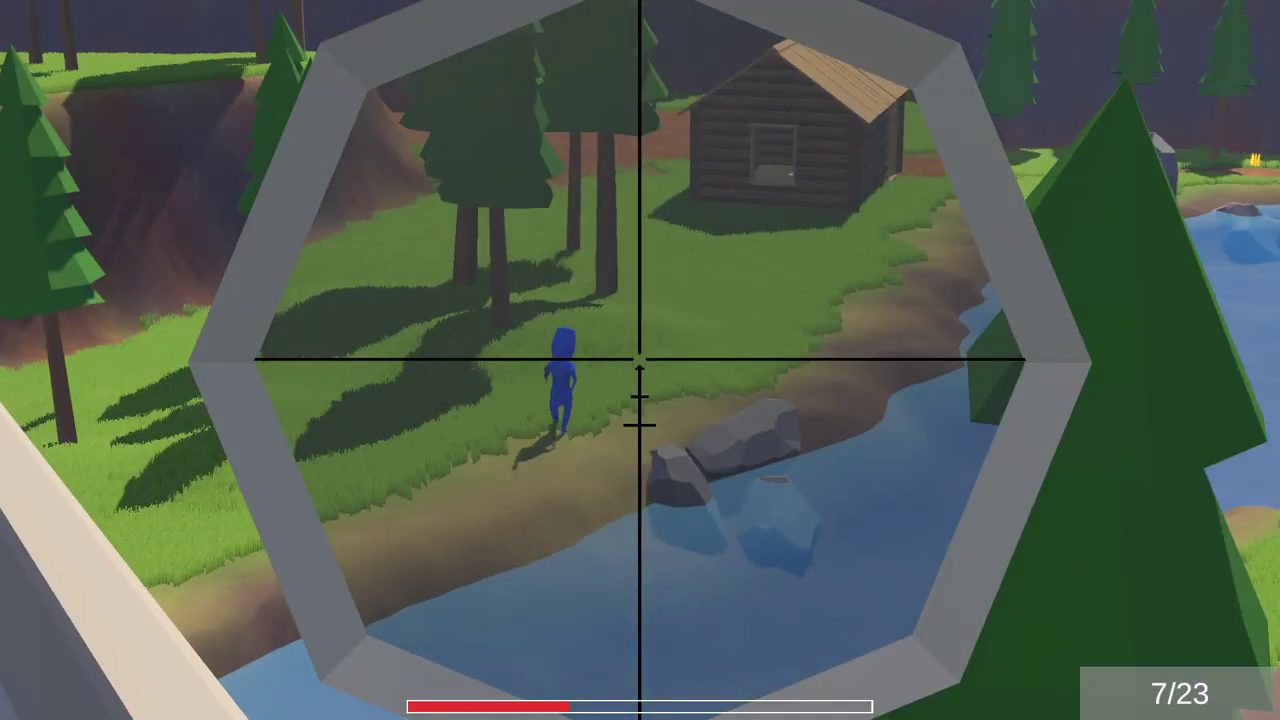
pyautogui.rightClick(640, 360)
pyautogui.rightClick(640, 360)
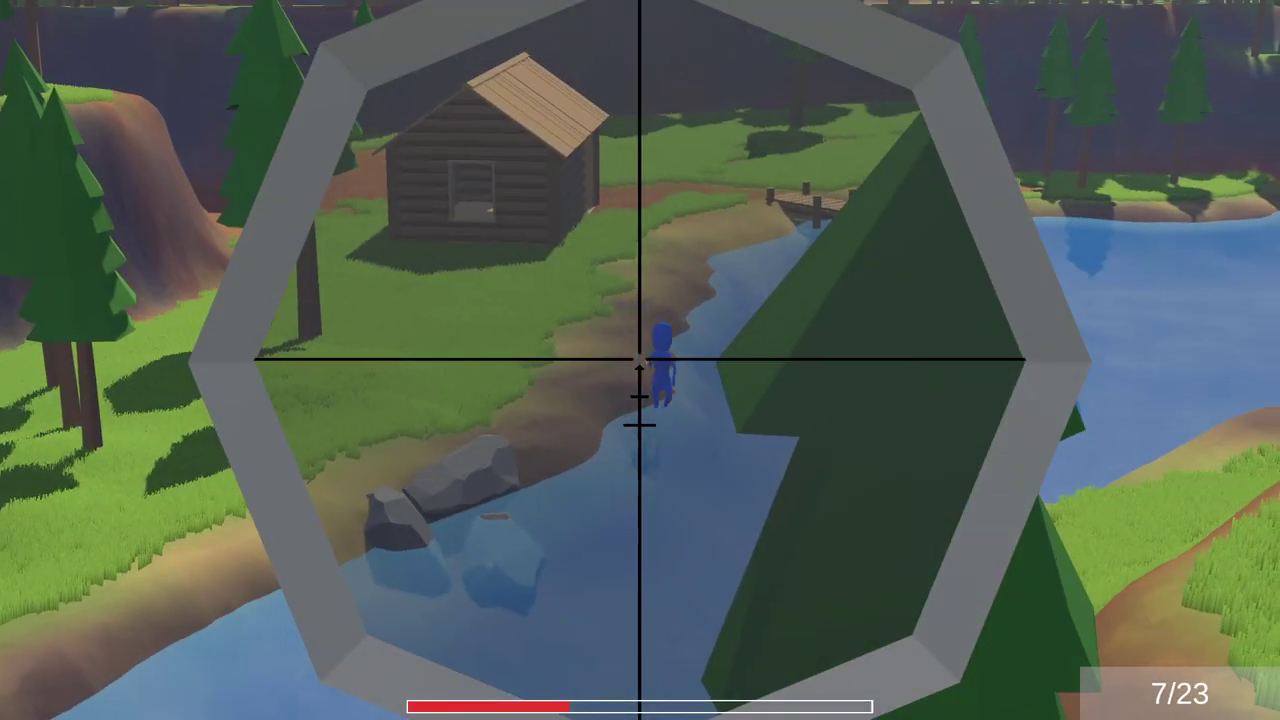
pyautogui.click(640, 360)
pyautogui.click(640, 360)
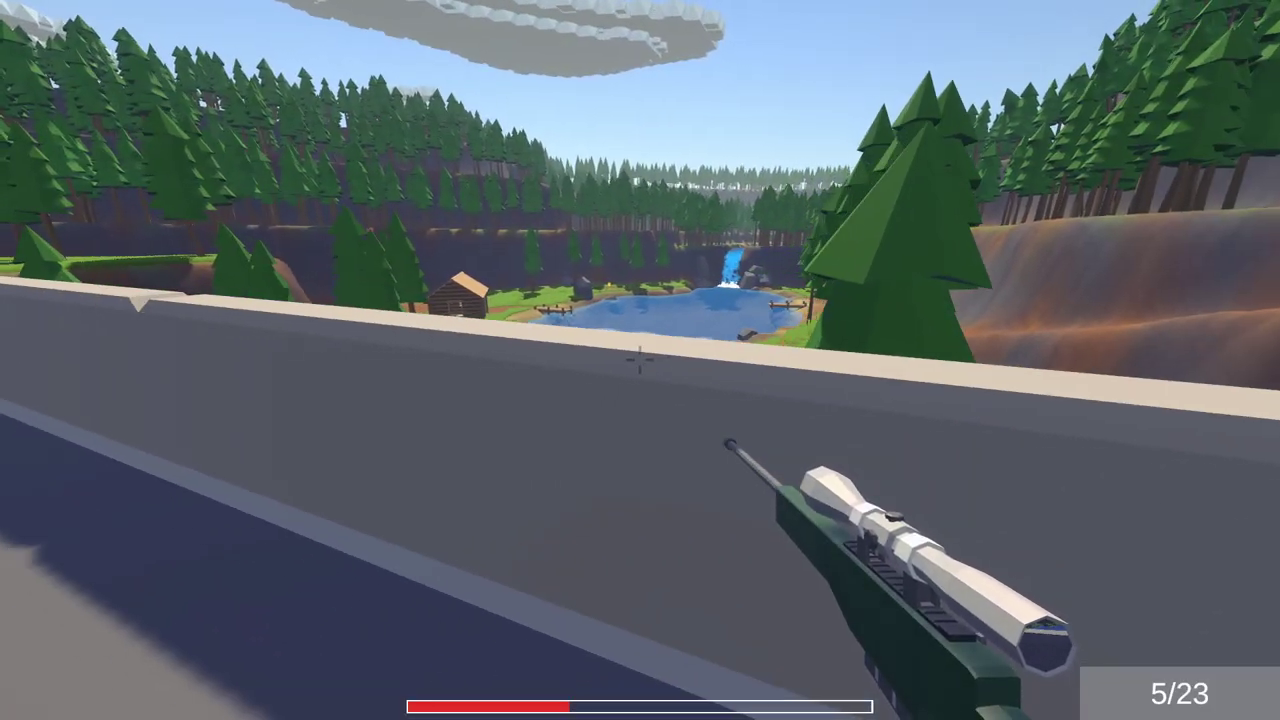
pyautogui.rightClick(640, 360)
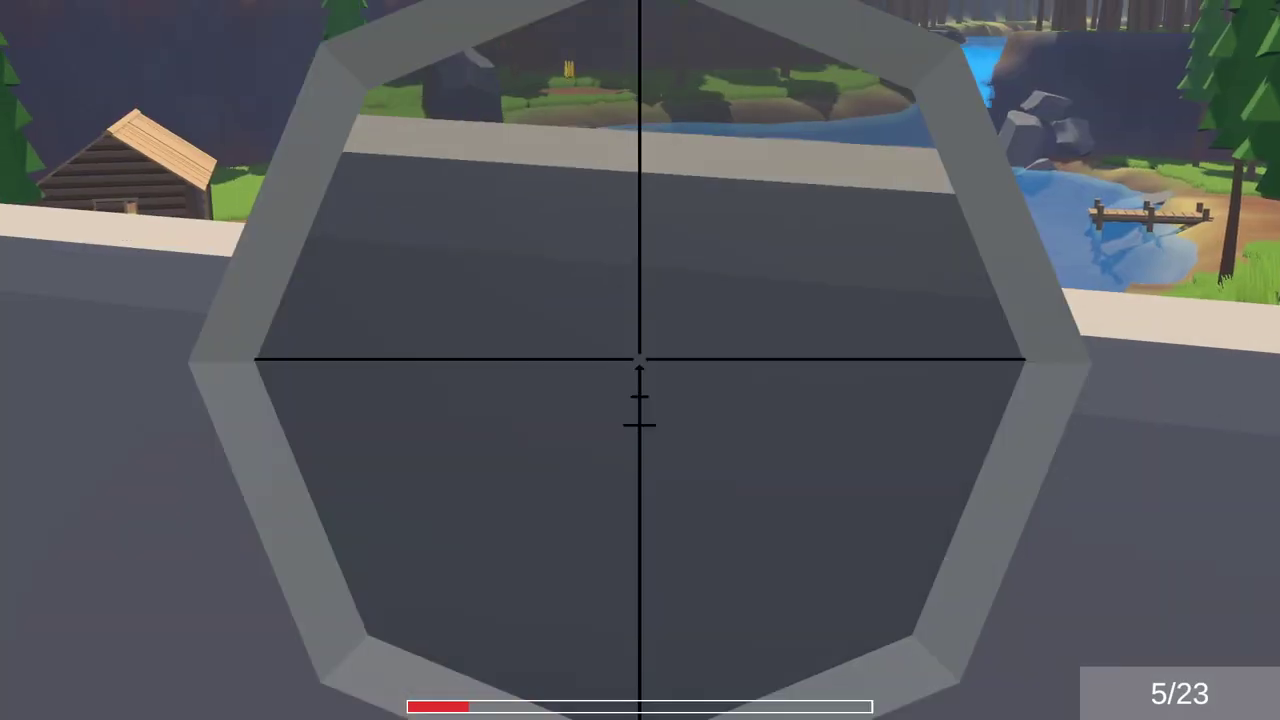
pyautogui.click(640, 360)
pyautogui.rightClick(640, 360)
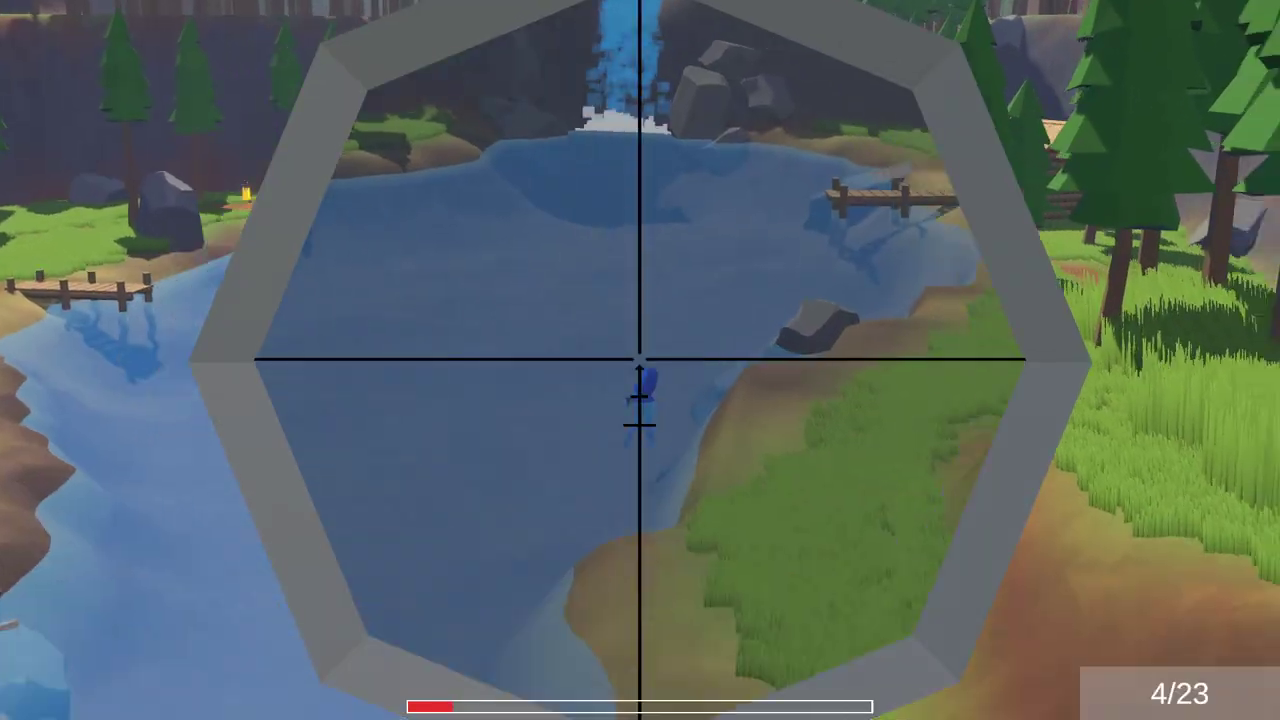
pyautogui.click(640, 360)
pyautogui.rightClick(640, 360)
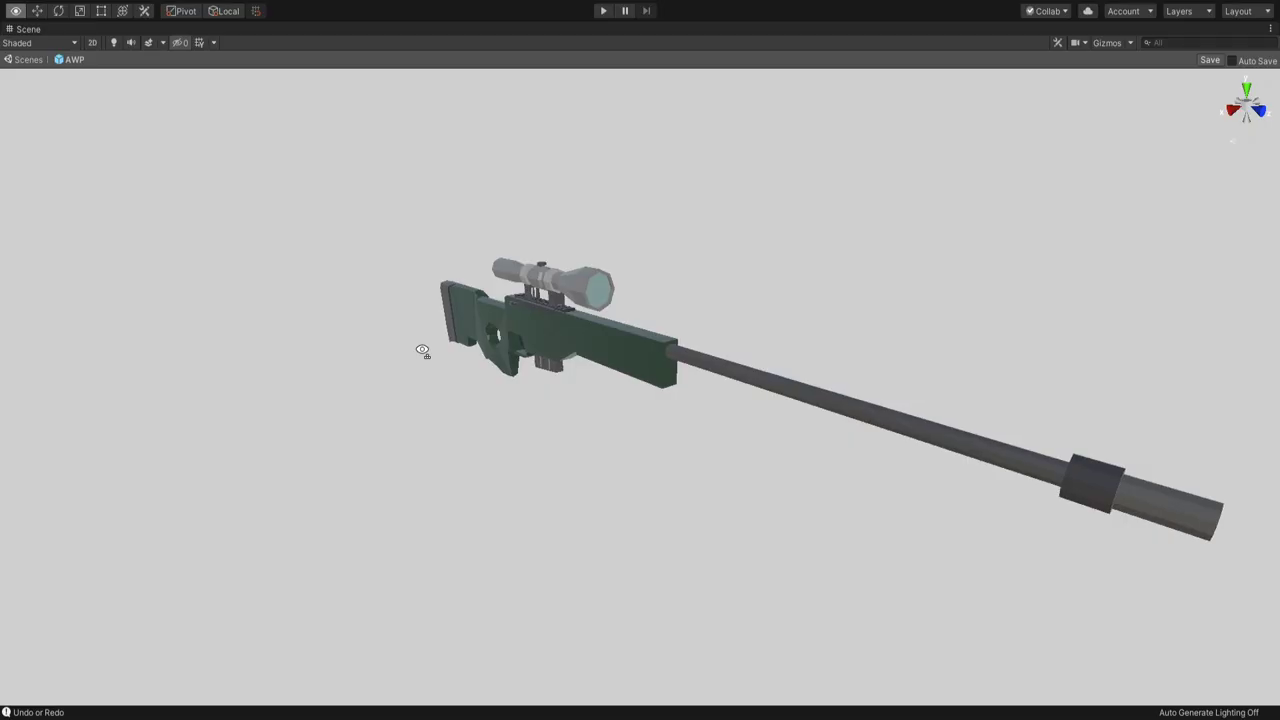
# Set the Damage value in the AWP prefab's Gun script to 80
pyautogui.keyDown('alt'); pyautogui.moveTo(420, 349); pyautogui.dragTo(469, 350); pyautogui.keyUp('alt')
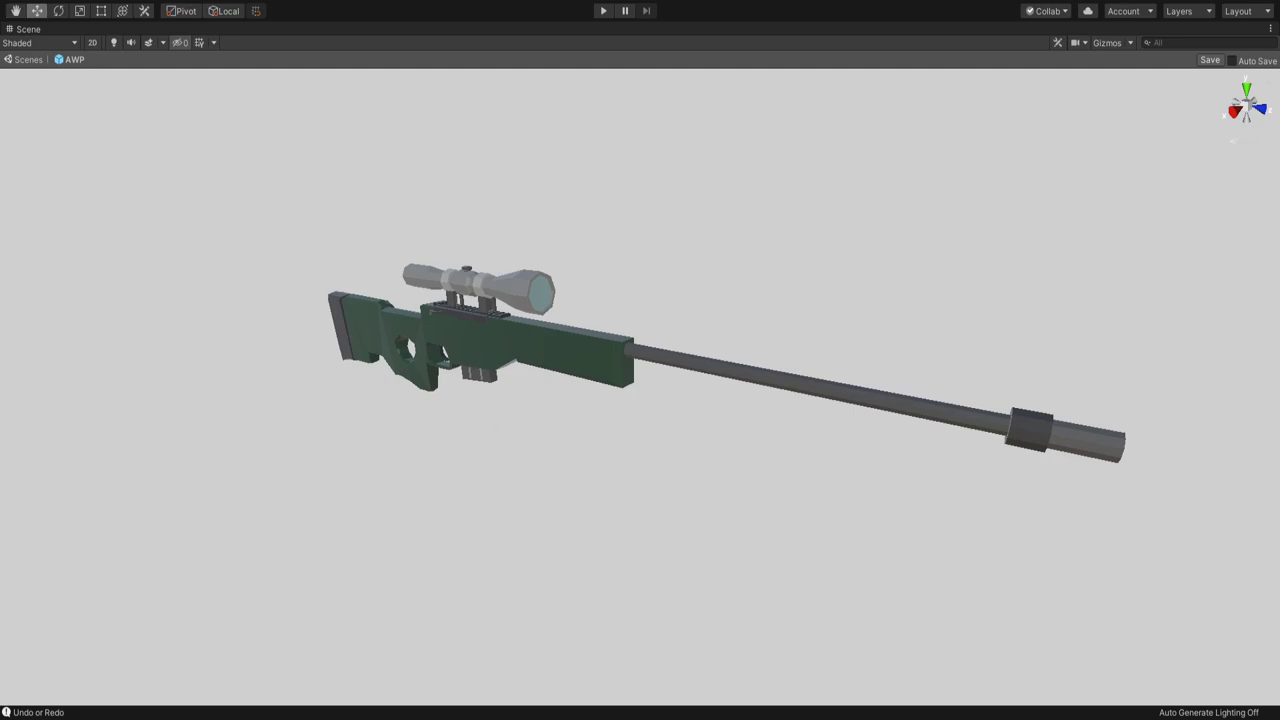
pyautogui.click(631, 177)
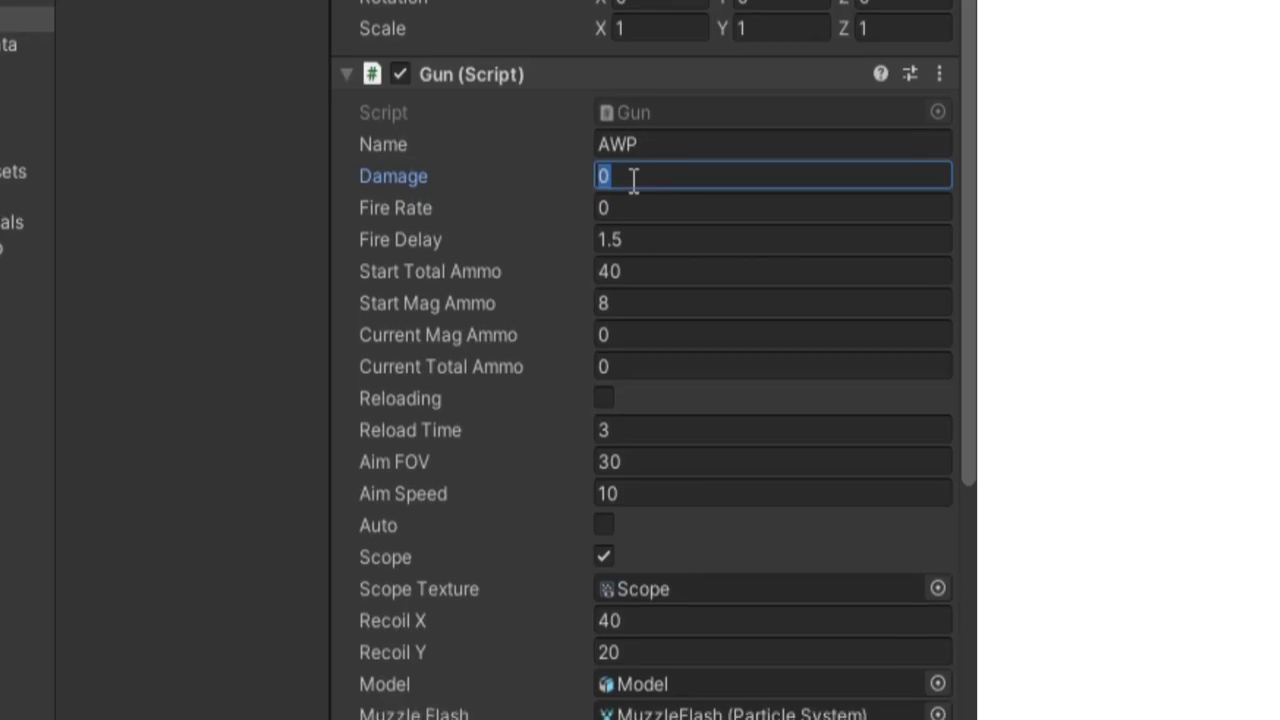
pyautogui.write('80')
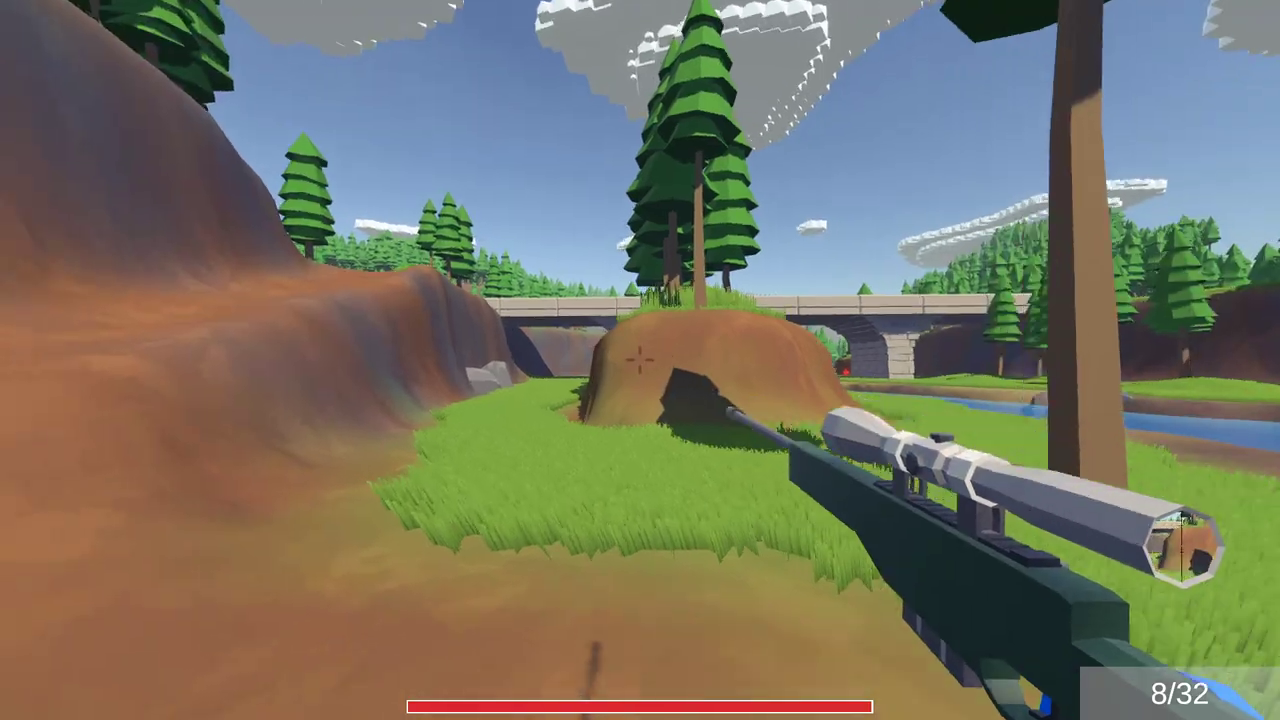
pyautogui.press('w')
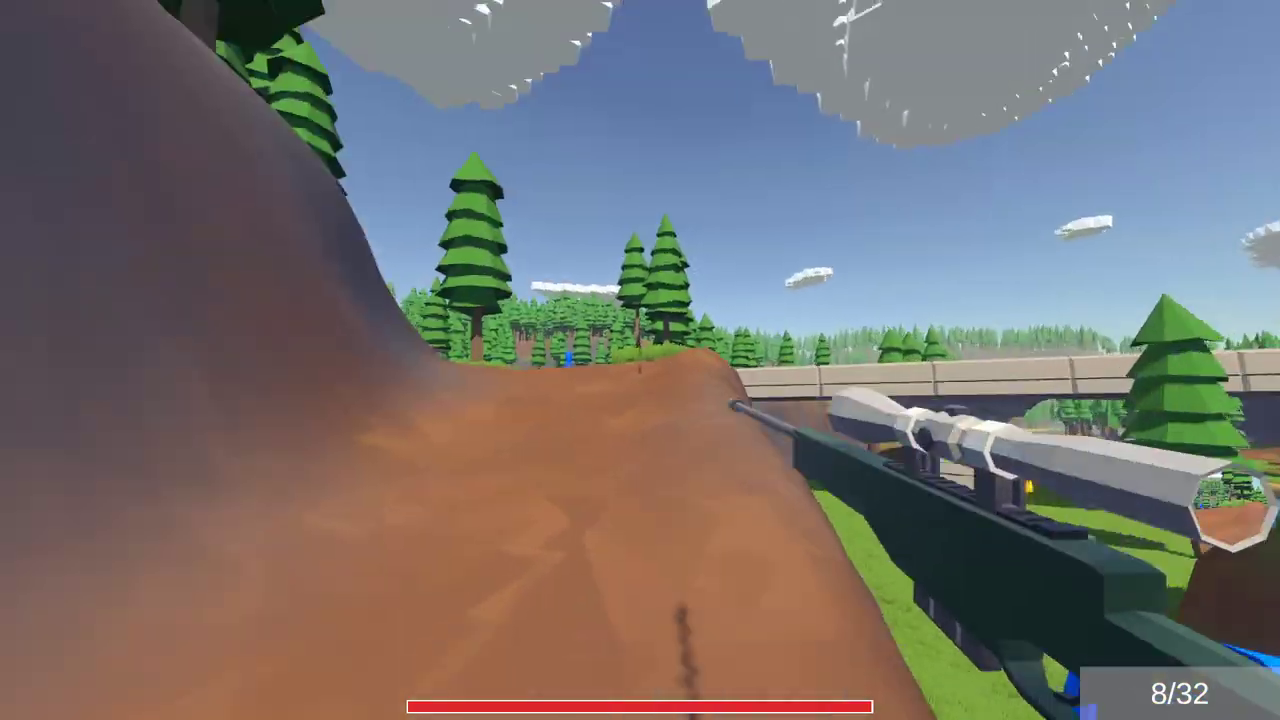
pyautogui.rightClick(640, 360)
pyautogui.click(640, 360)
pyautogui.press('2')
pyautogui.click(640, 360)
pyautogui.click(640, 360)
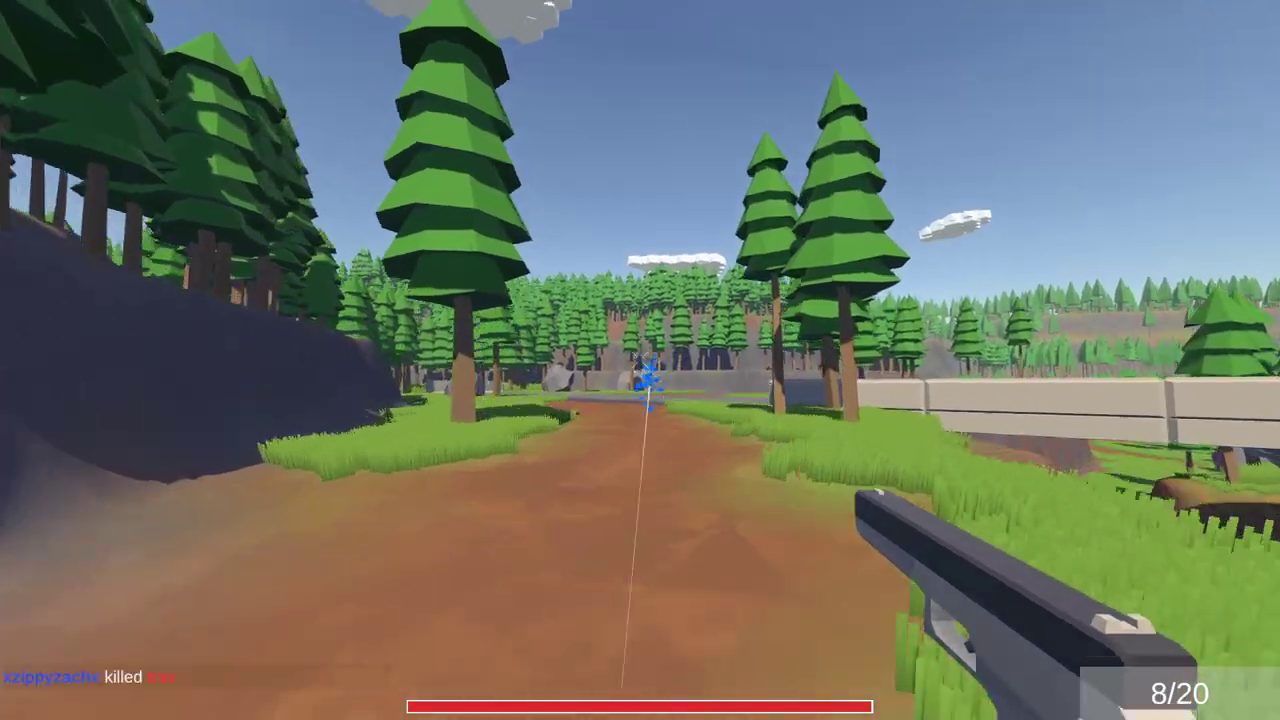
pyautogui.press('w')
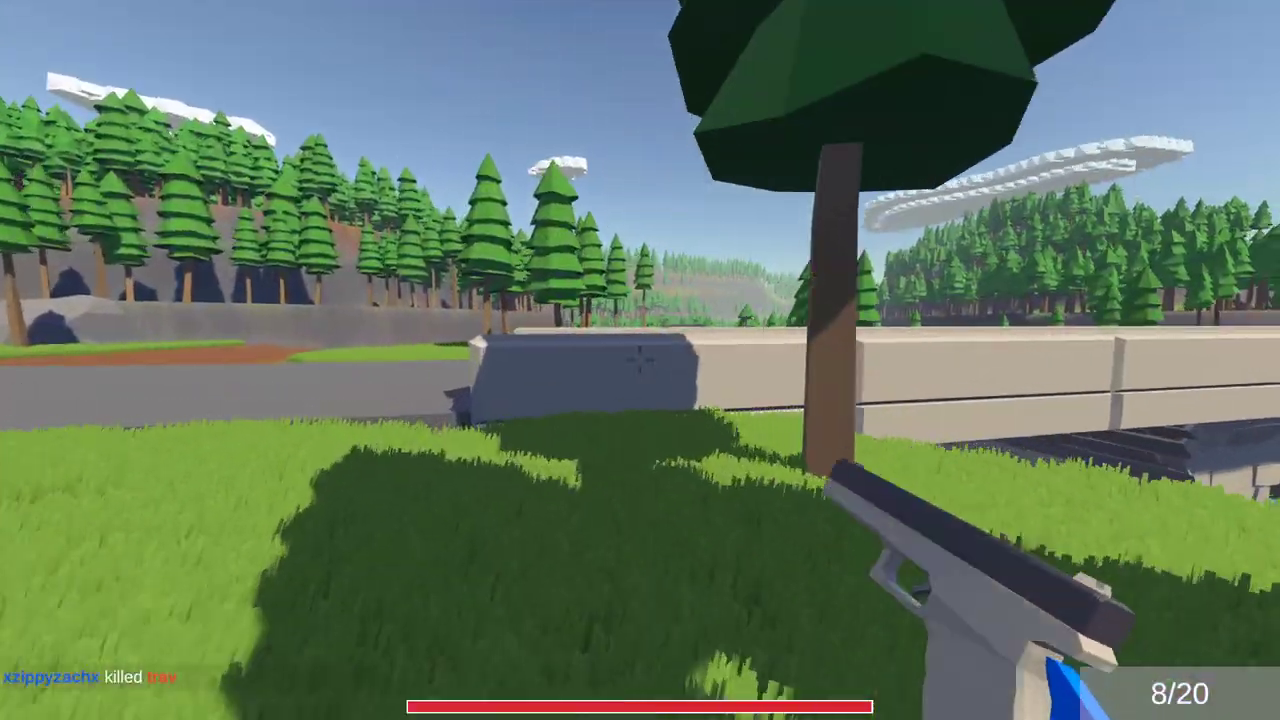
pyautogui.press('1')
pyautogui.rightClick(640, 360)
pyautogui.click(640, 360)
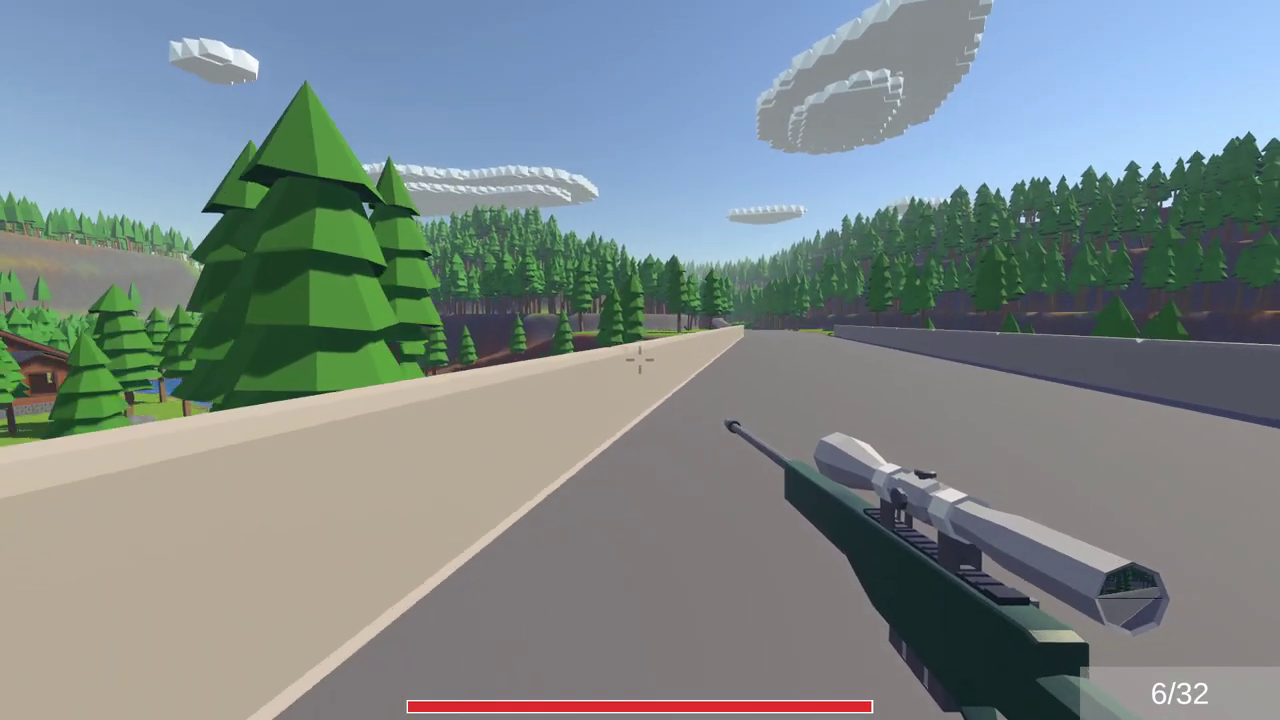
pyautogui.press('2')
pyautogui.press('3')
pyautogui.rightClick(640, 360)
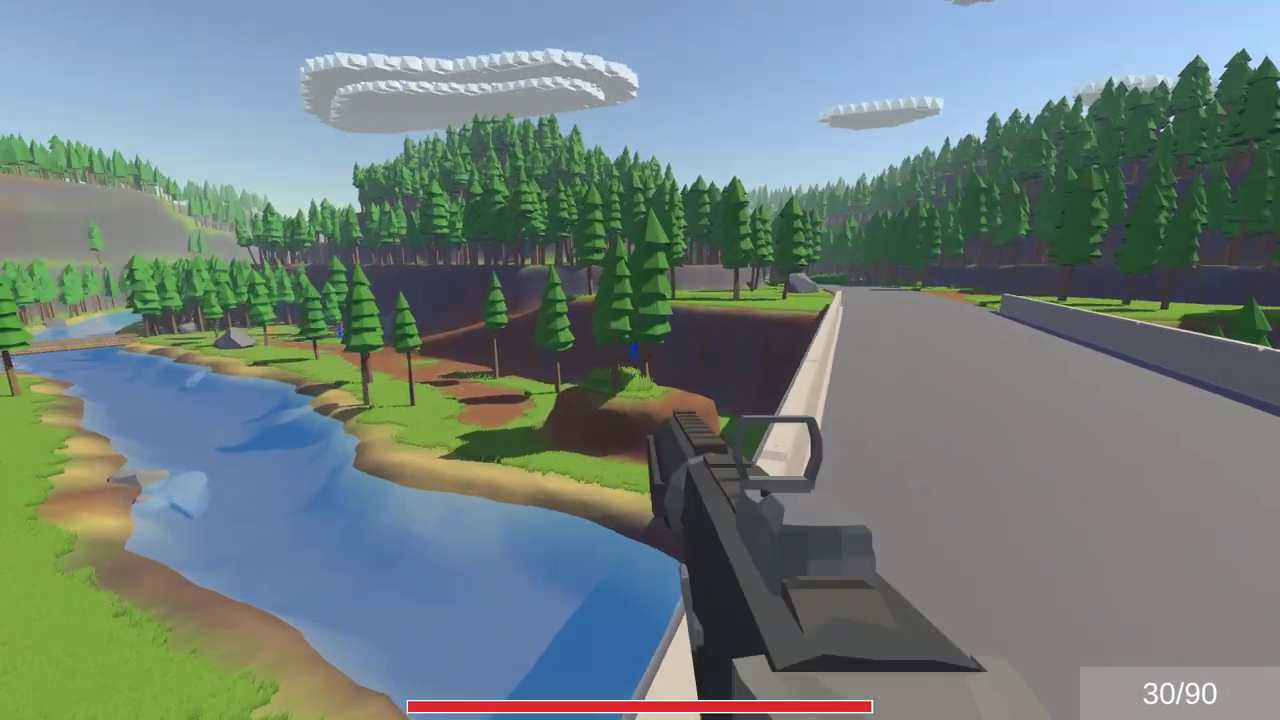
pyautogui.click(640, 360)
pyautogui.click(640, 360)
pyautogui.click(640, 360)
pyautogui.rightClick(640, 360)
pyautogui.click(640, 360)
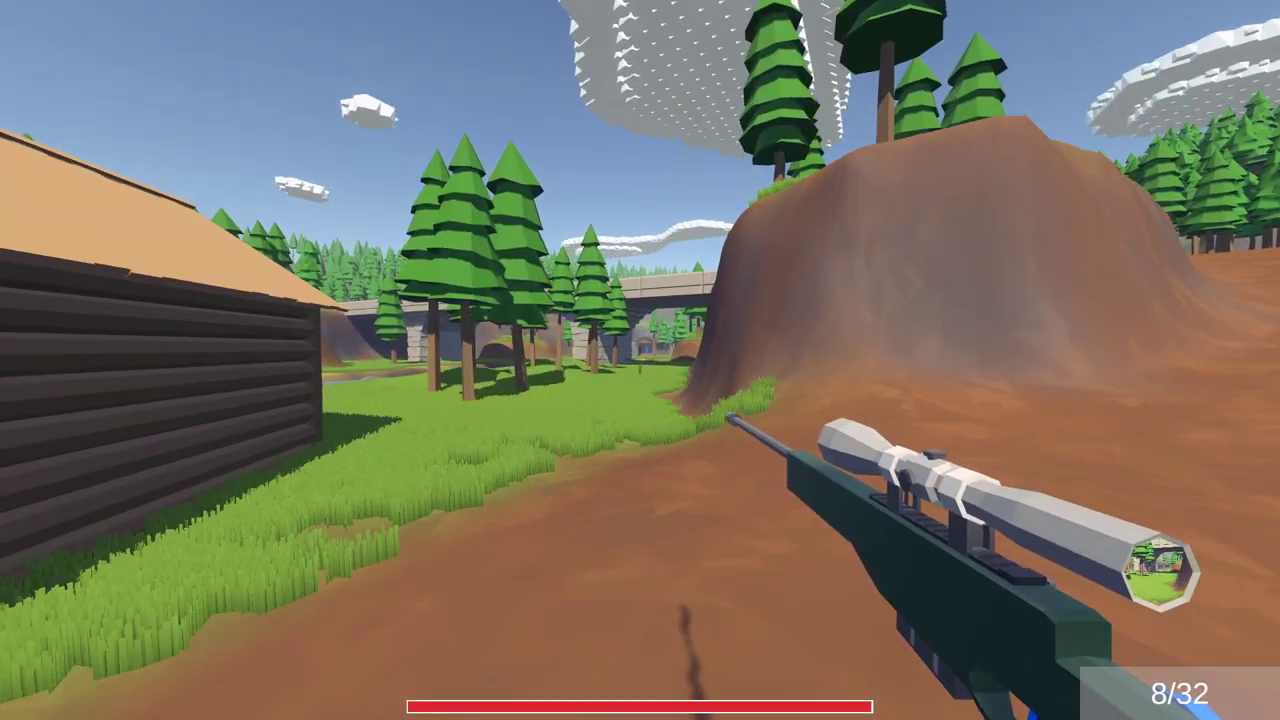
pyautogui.rightClick(640, 360)
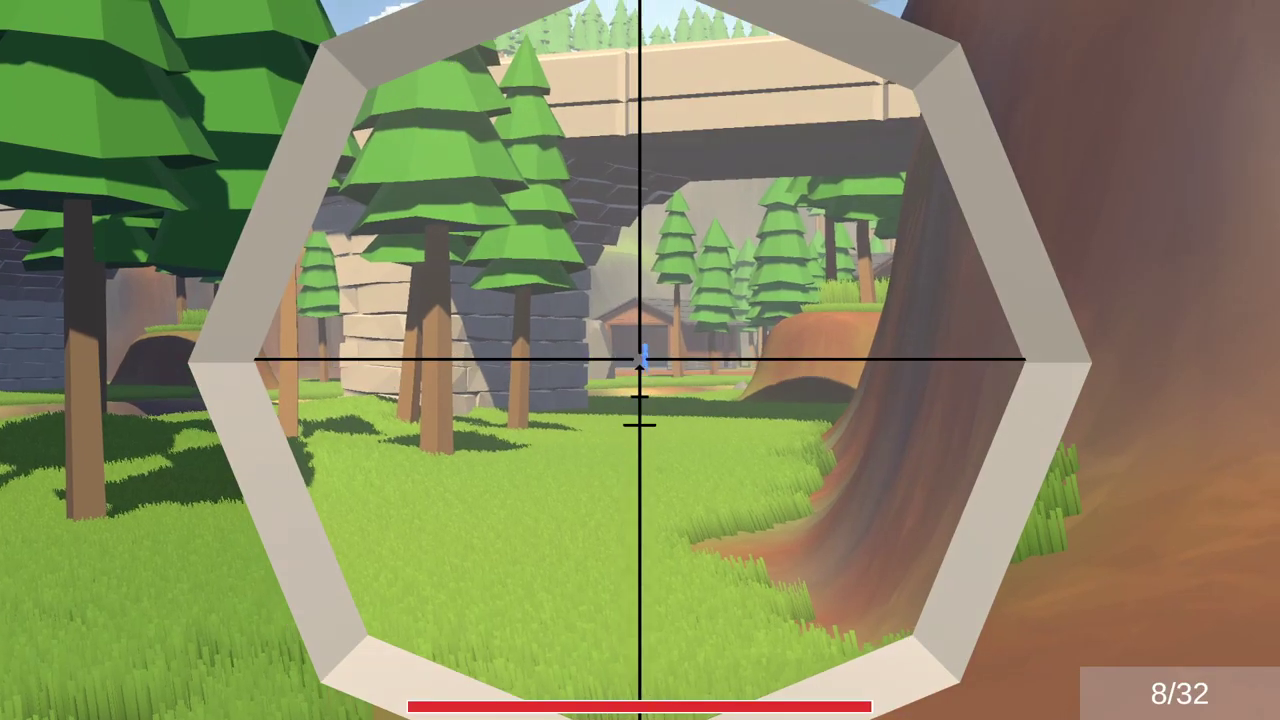
pyautogui.click(640, 360)
pyautogui.press('w')
pyautogui.rightClick(640, 360)
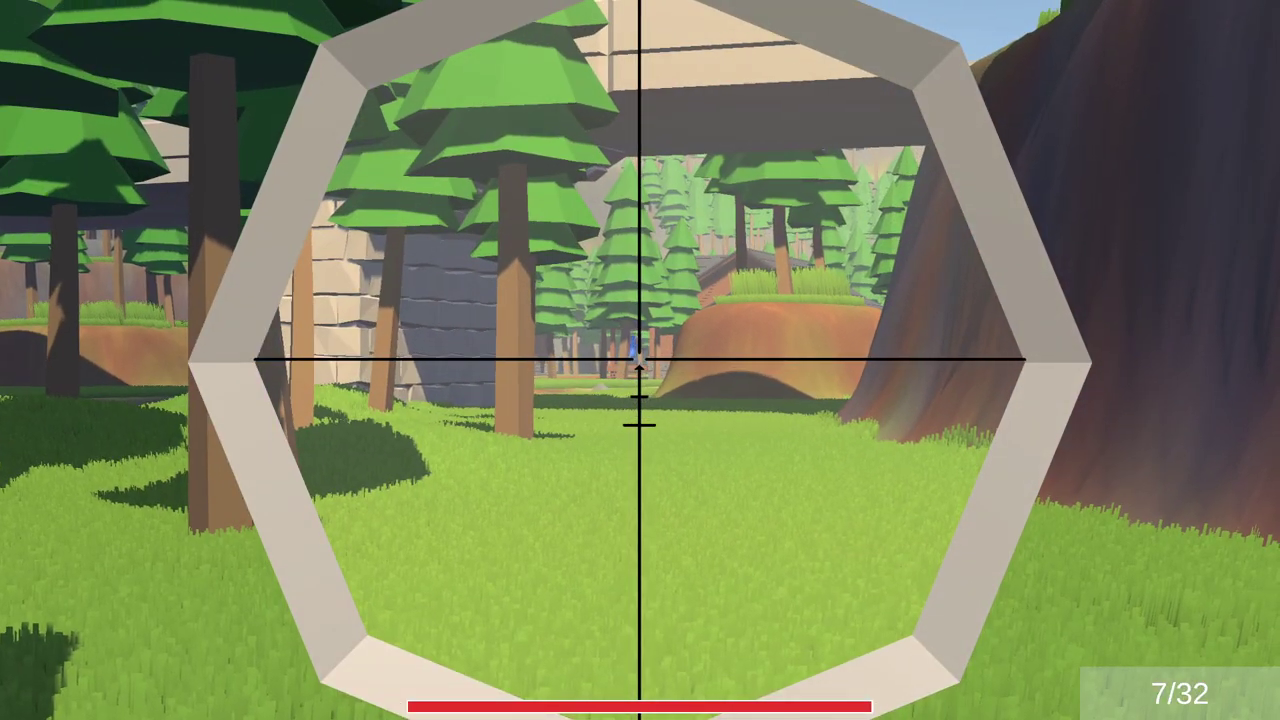
pyautogui.click(640, 360)
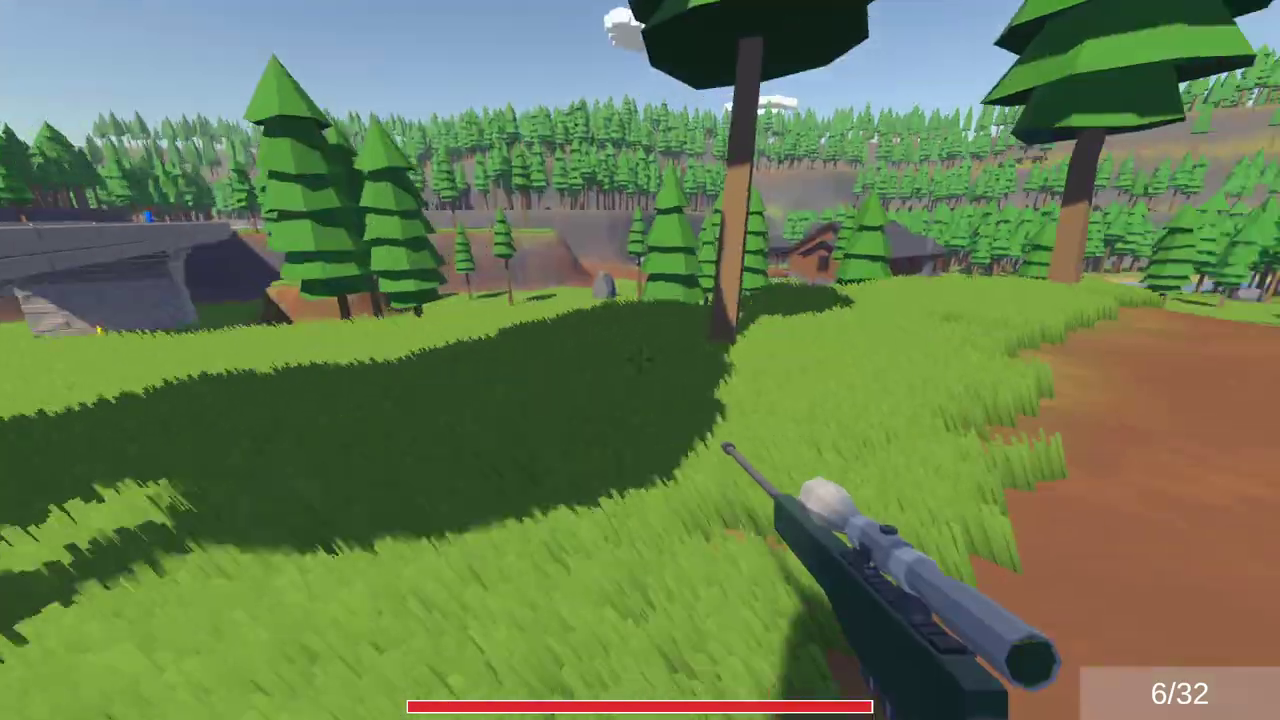
pyautogui.press('w')
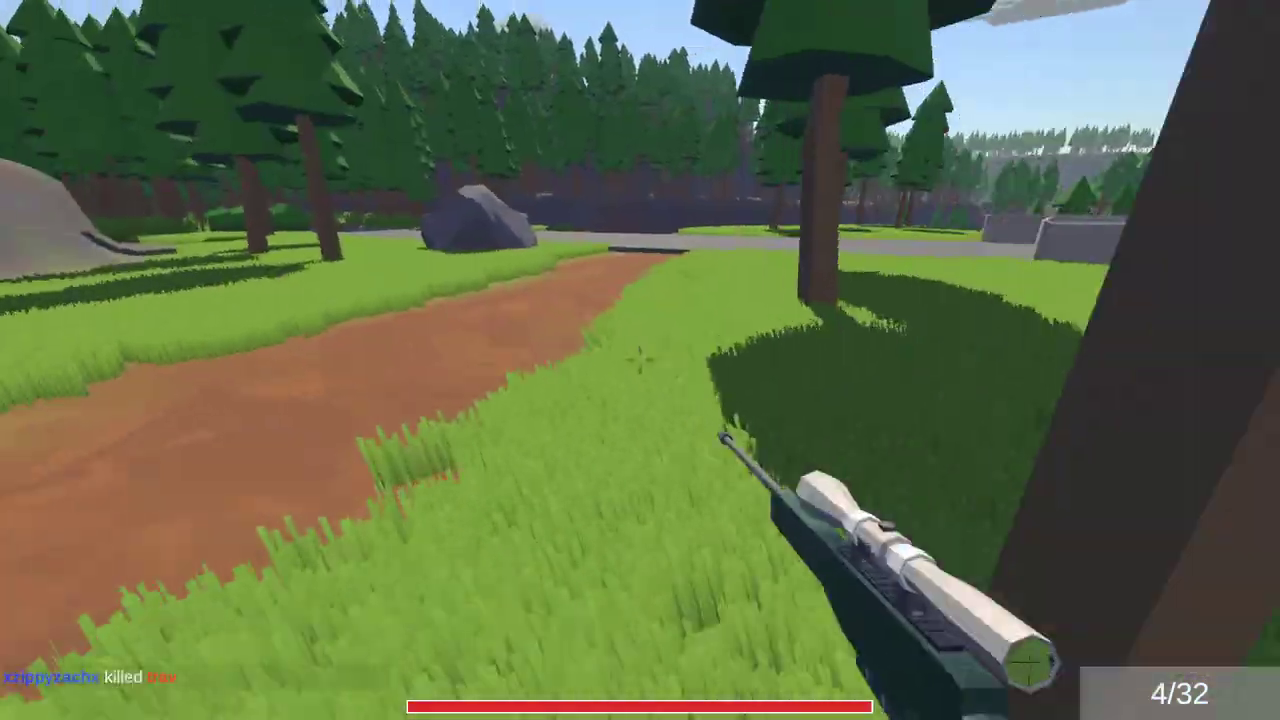
pyautogui.press('w')
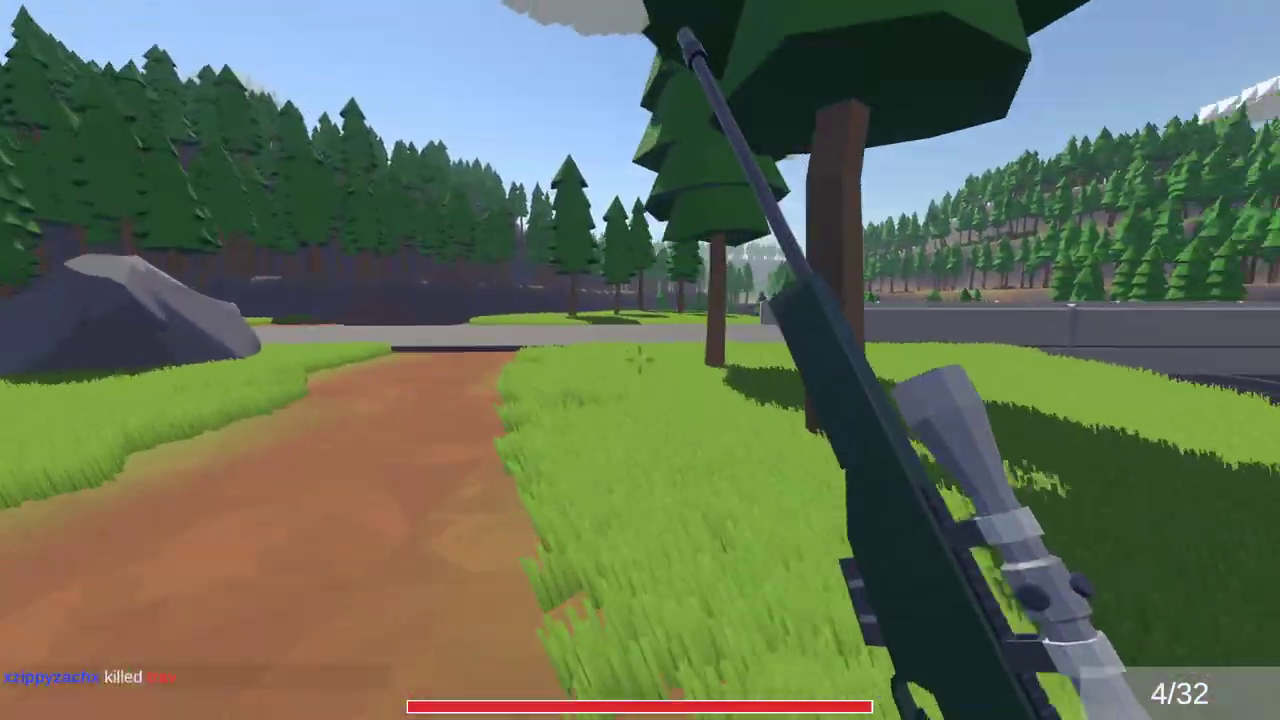
pyautogui.press('w')
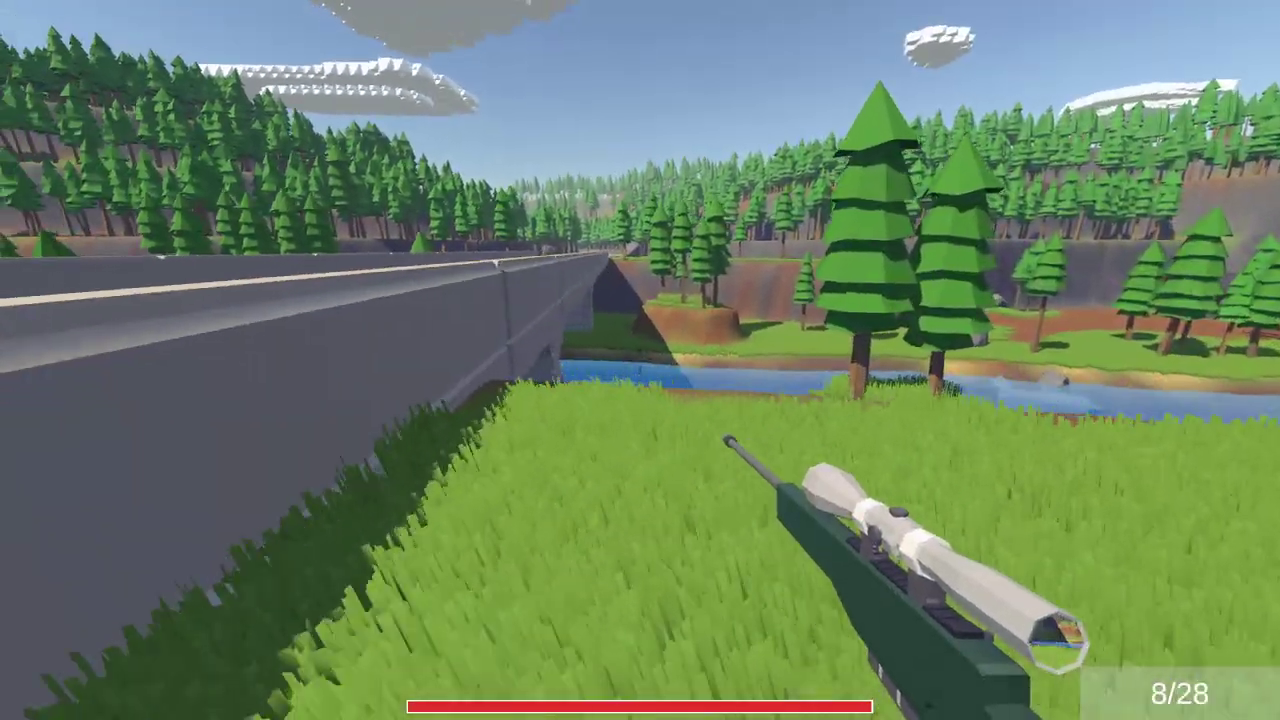
pyautogui.press('2')
pyautogui.moveTo(640, 360); pyautogui.dragTo(640, 360, button='right')
pyautogui.click(640, 360)
pyautogui.moveTo(640, 360); pyautogui.dragTo(640, 360)
pyautogui.press('w')
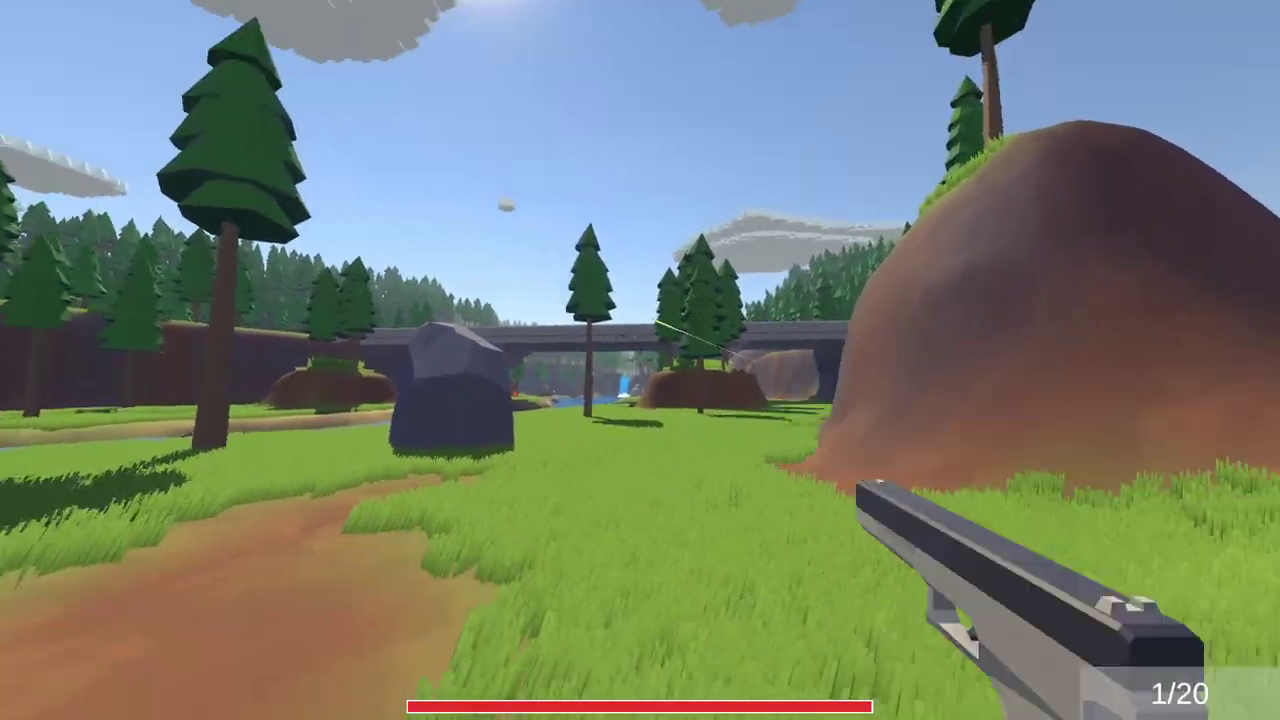
pyautogui.click(640, 360)
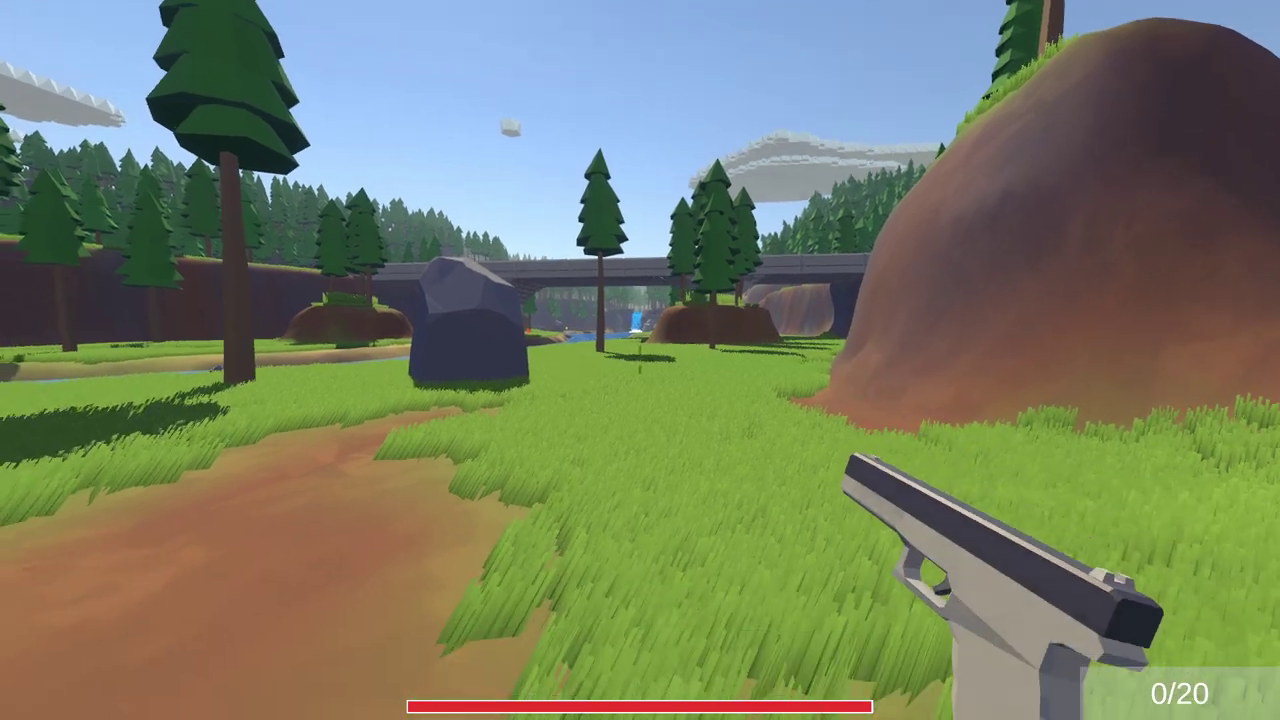
pyautogui.press('r')
pyautogui.click(640, 360)
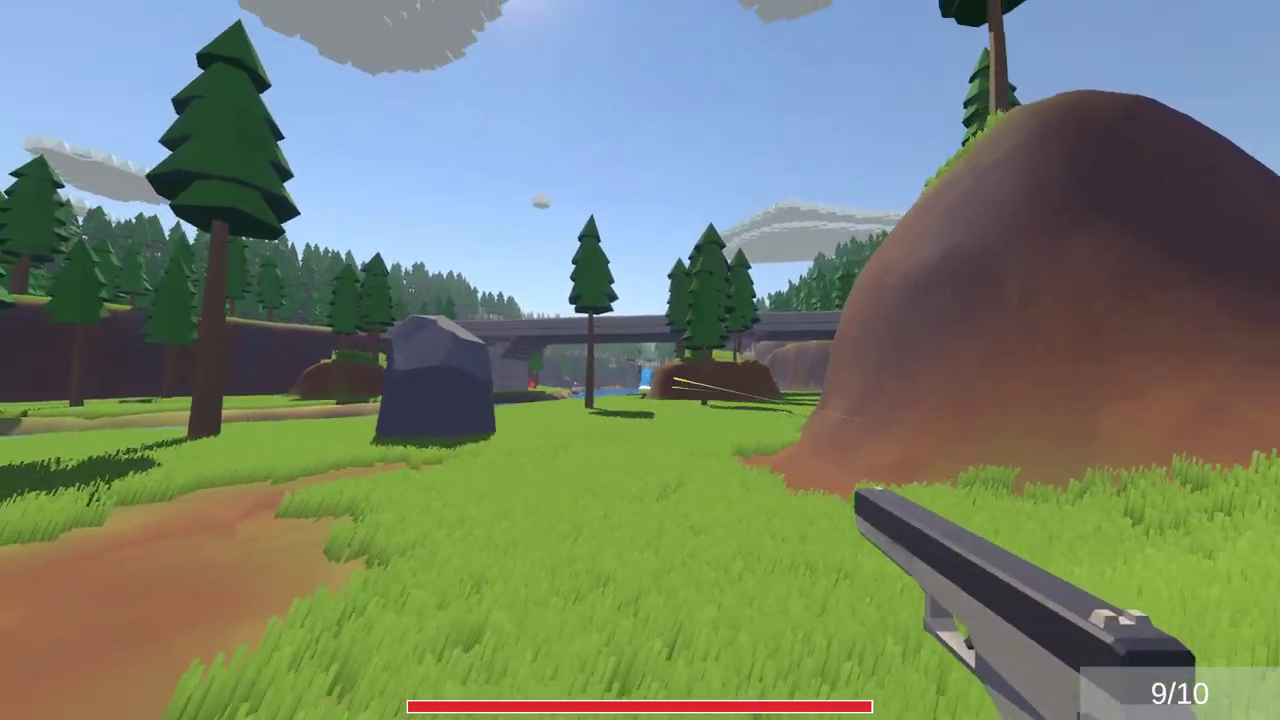
pyautogui.scroll(-2, 640, 360)
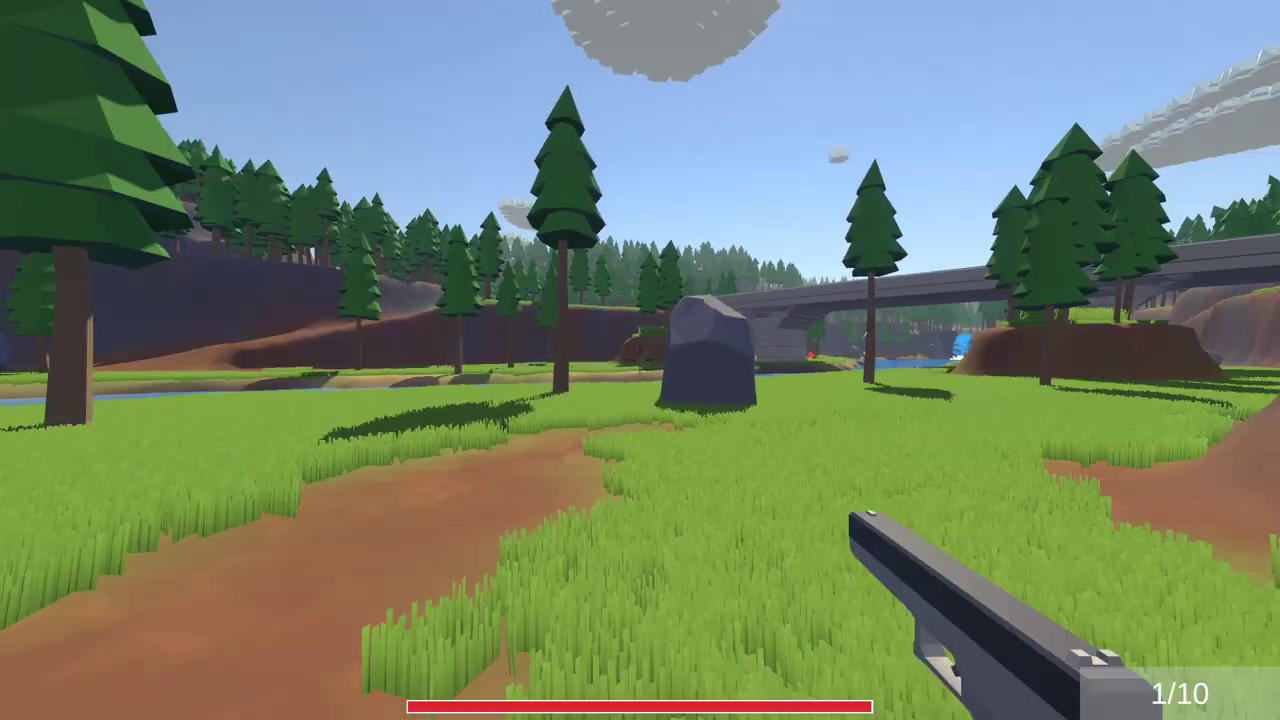
pyautogui.scroll(-1, 640, 360)
pyautogui.rightClick(640, 360)
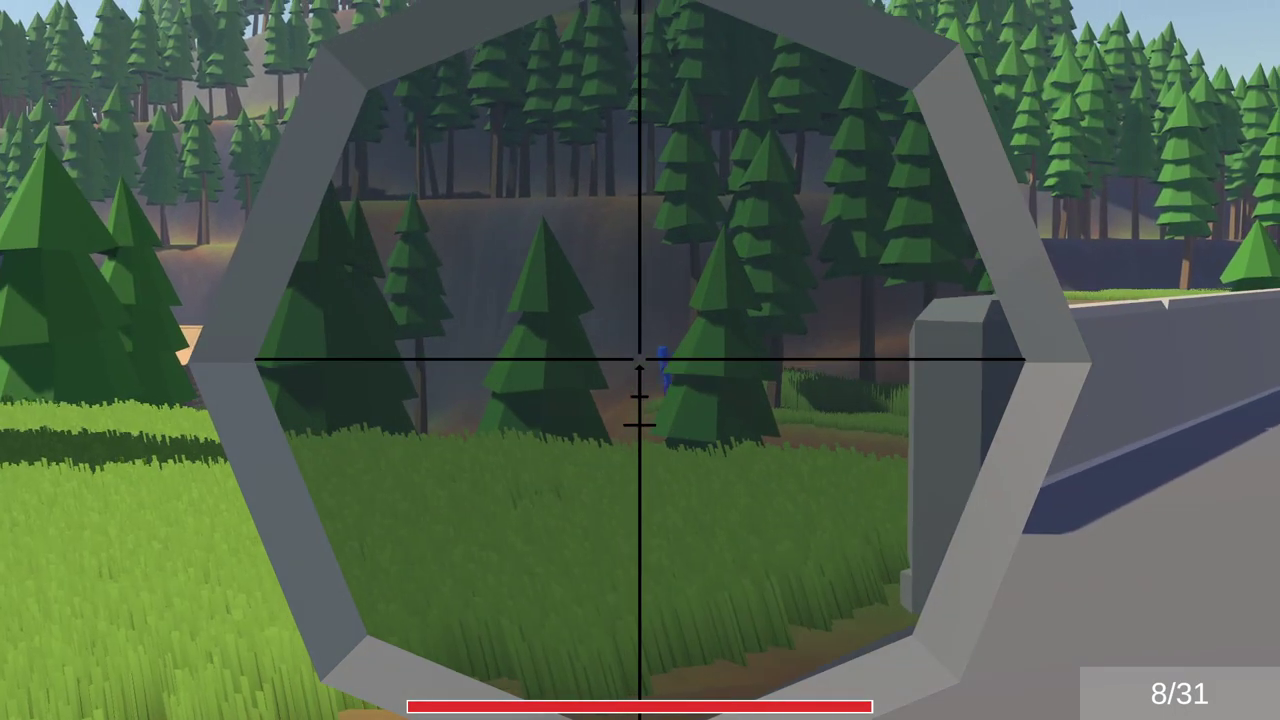
pyautogui.click(640, 360)
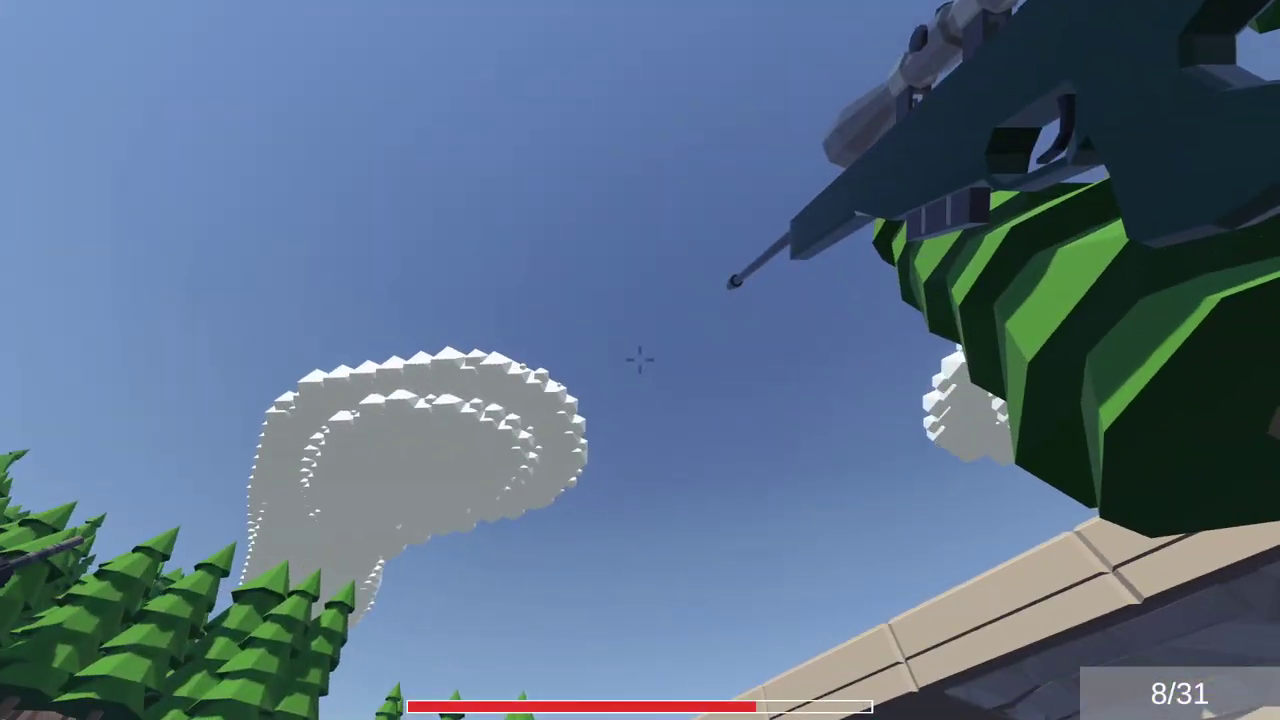
pyautogui.rightClick(640, 360)
pyautogui.click(640, 360)
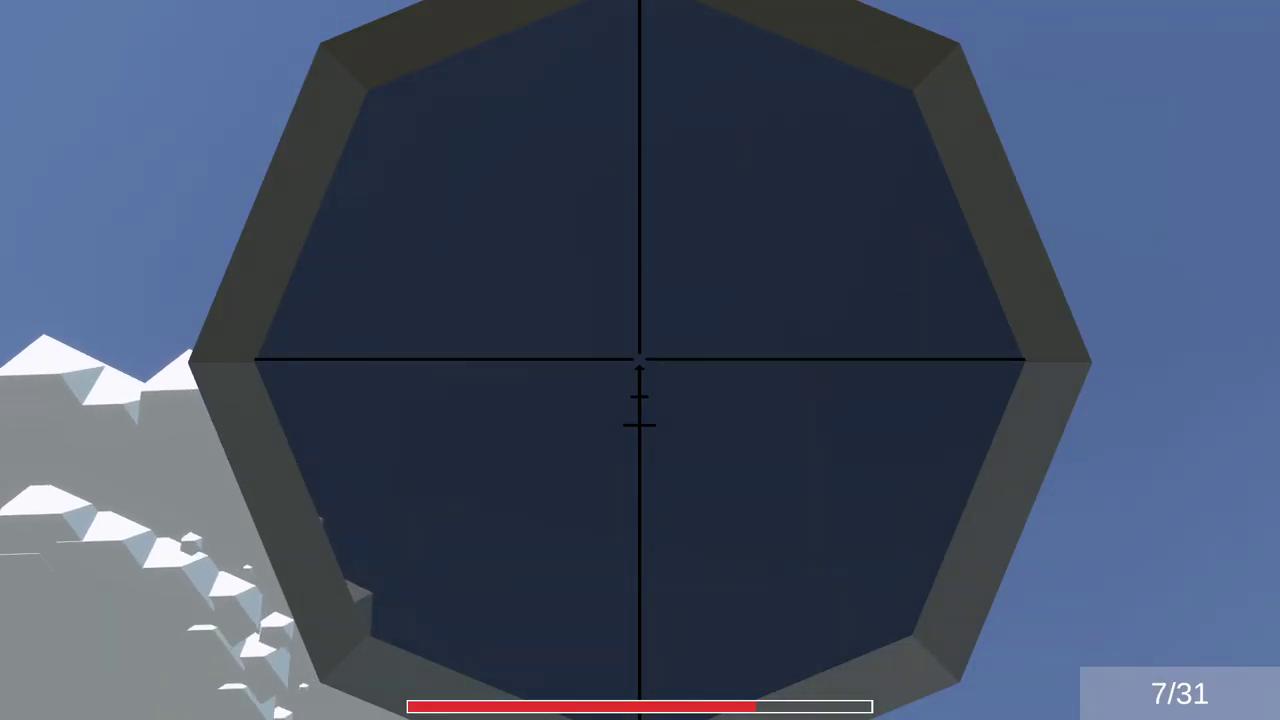
pyautogui.rightClick(640, 360)
pyautogui.rightClick(640, 360)
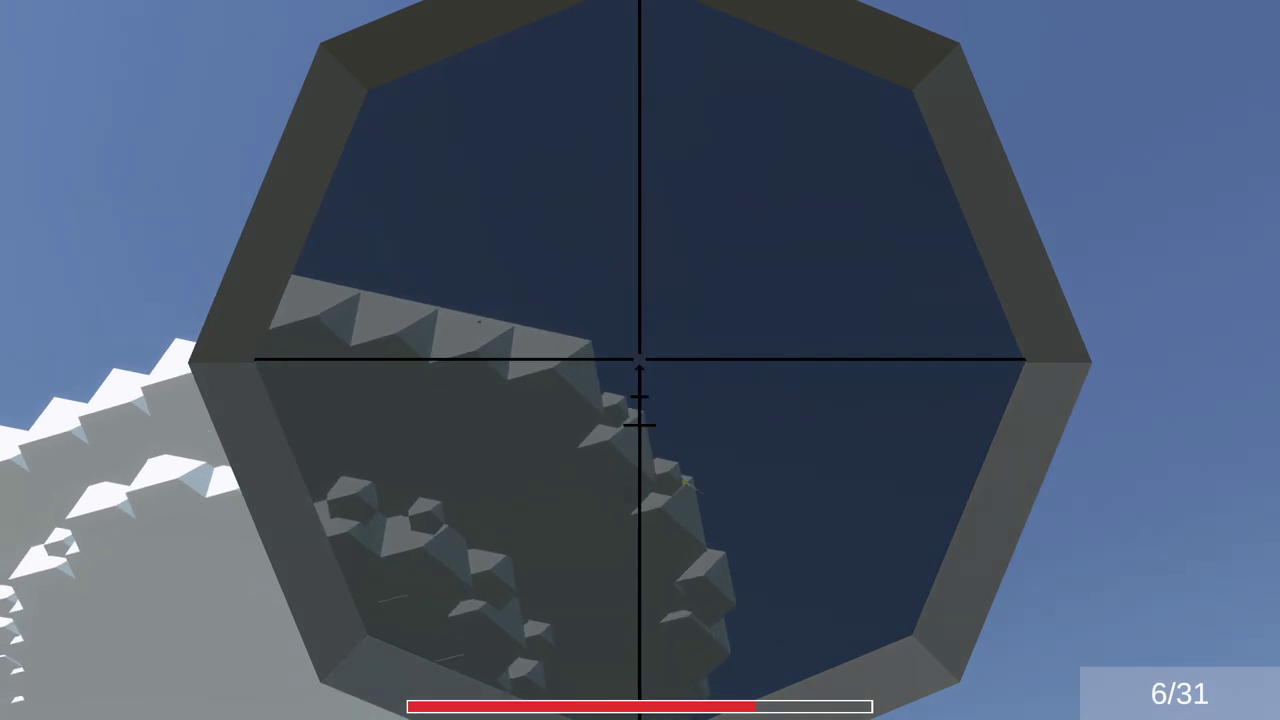
pyautogui.rightClick(640, 360)
pyautogui.press('r')
pyautogui.press('w')
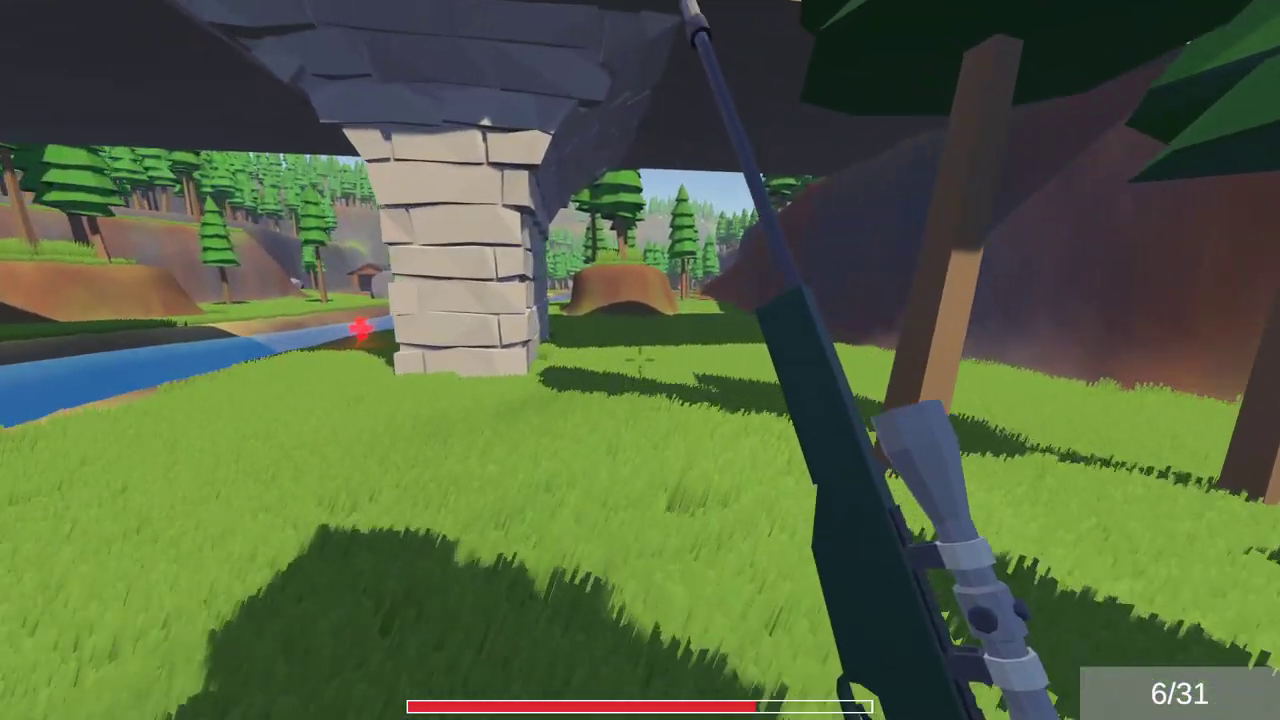
pyautogui.press('w')
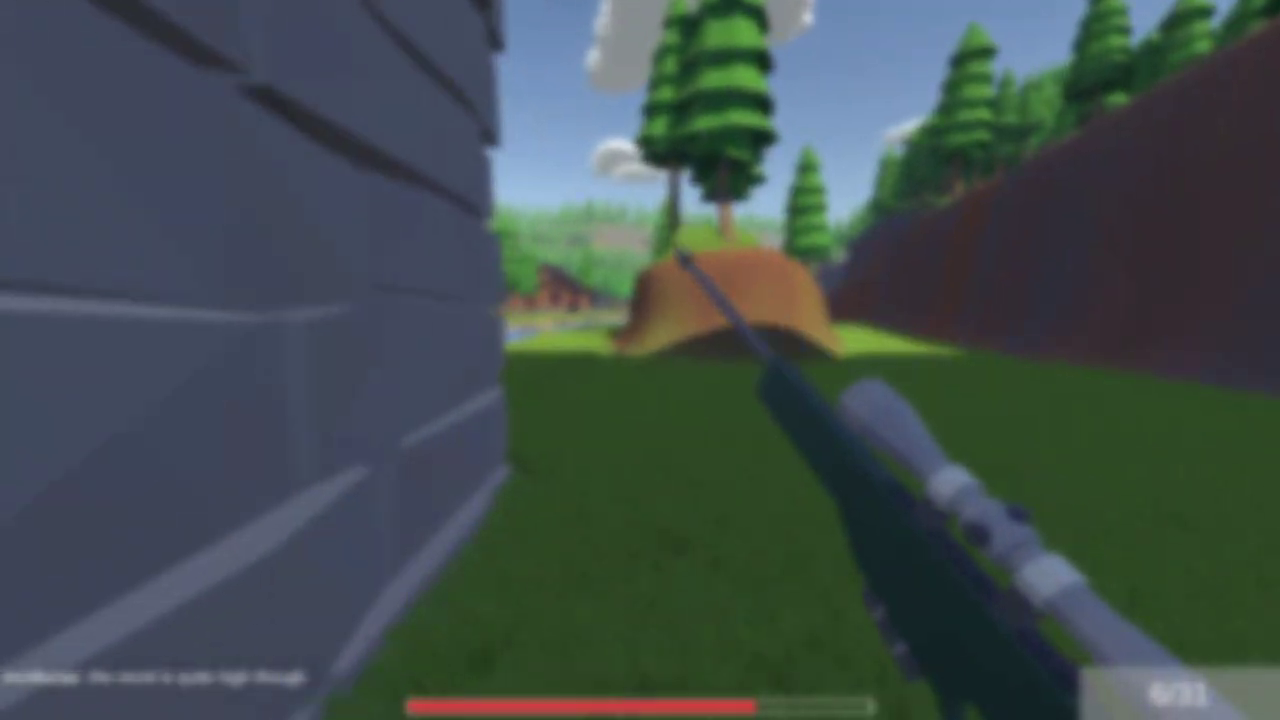
pyautogui.press('w')
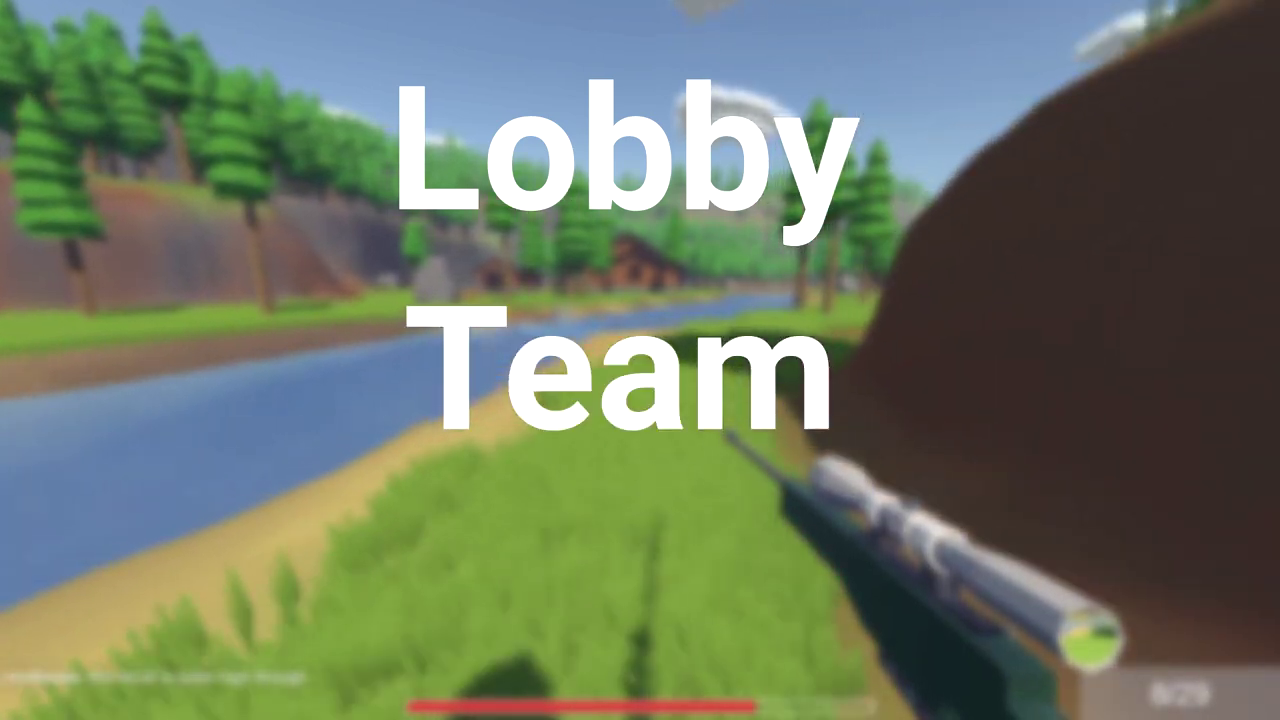
pyautogui.press('2')
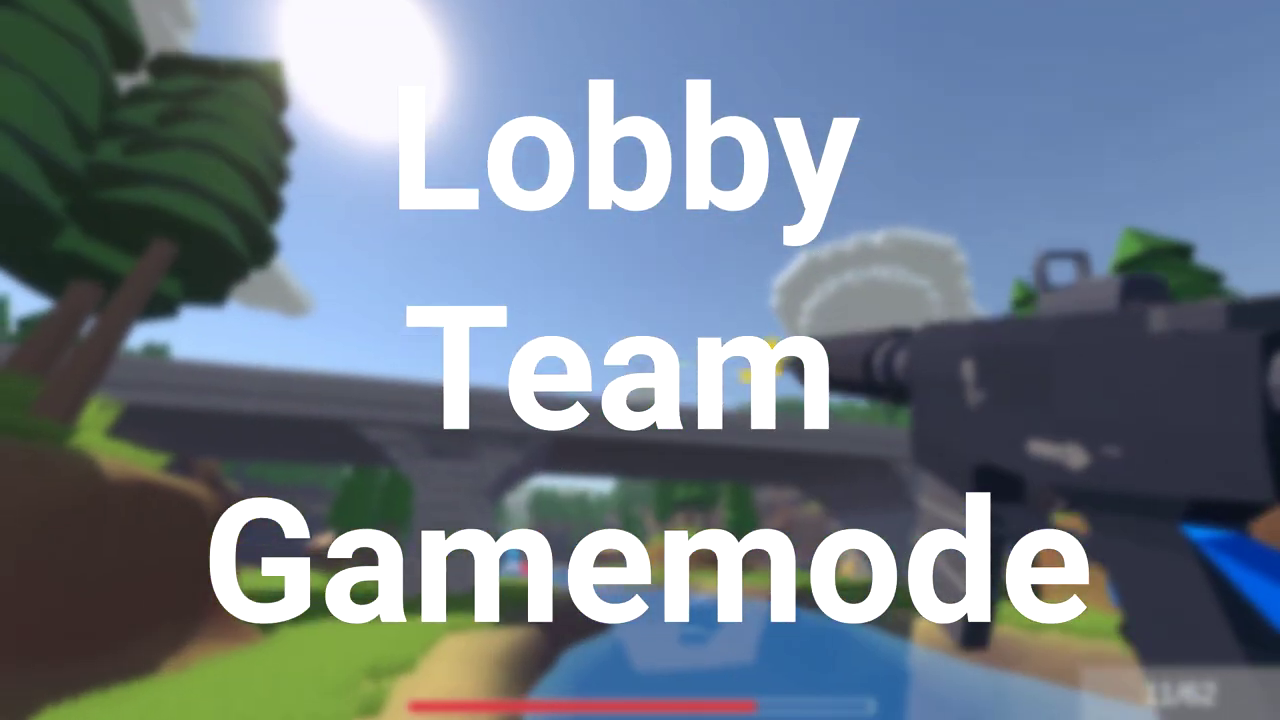
pyautogui.press('r')
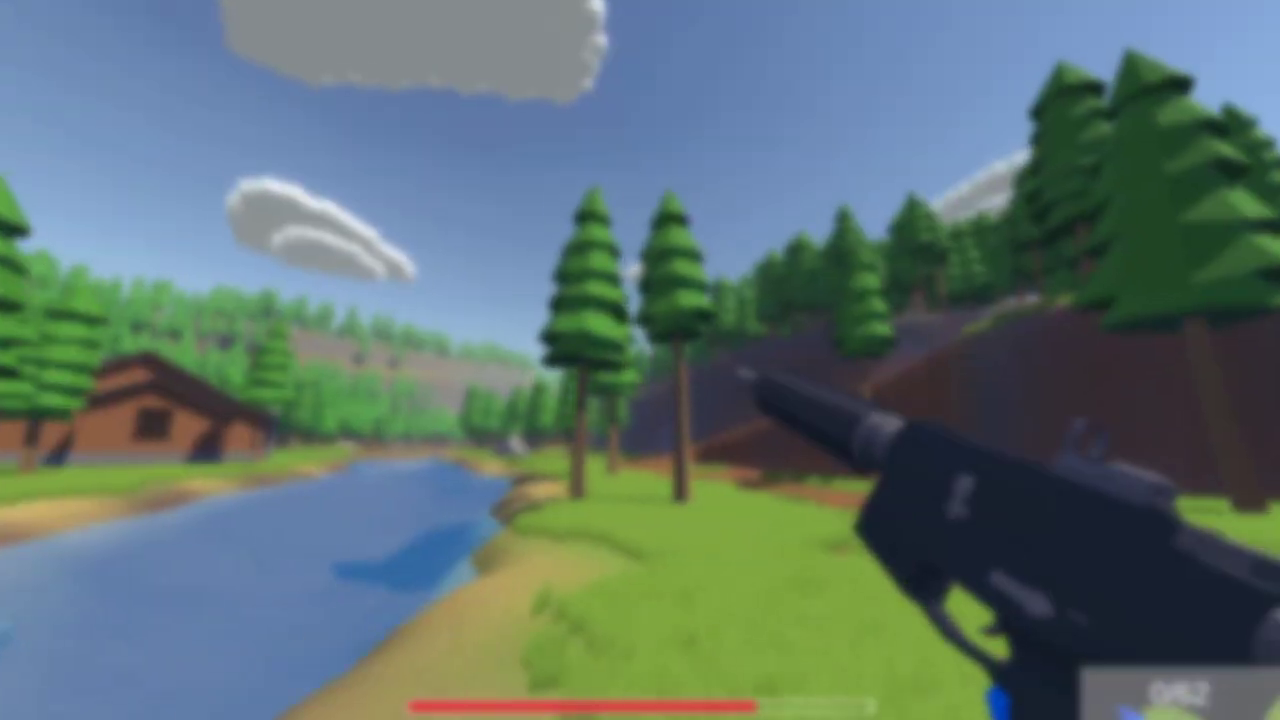
pyautogui.press('w')
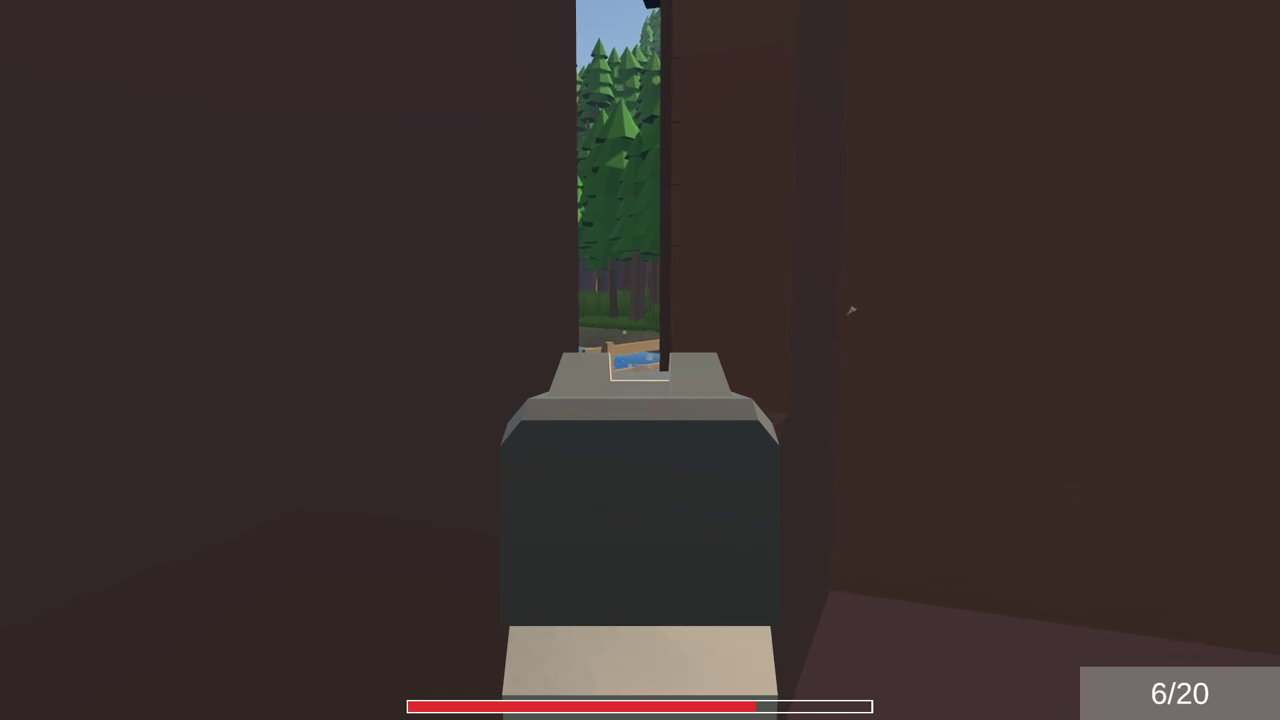
# In the lobby's game settings, choose the Valley map and the Team Deathmatch mode, and start the game
pyautogui.press('Escape')
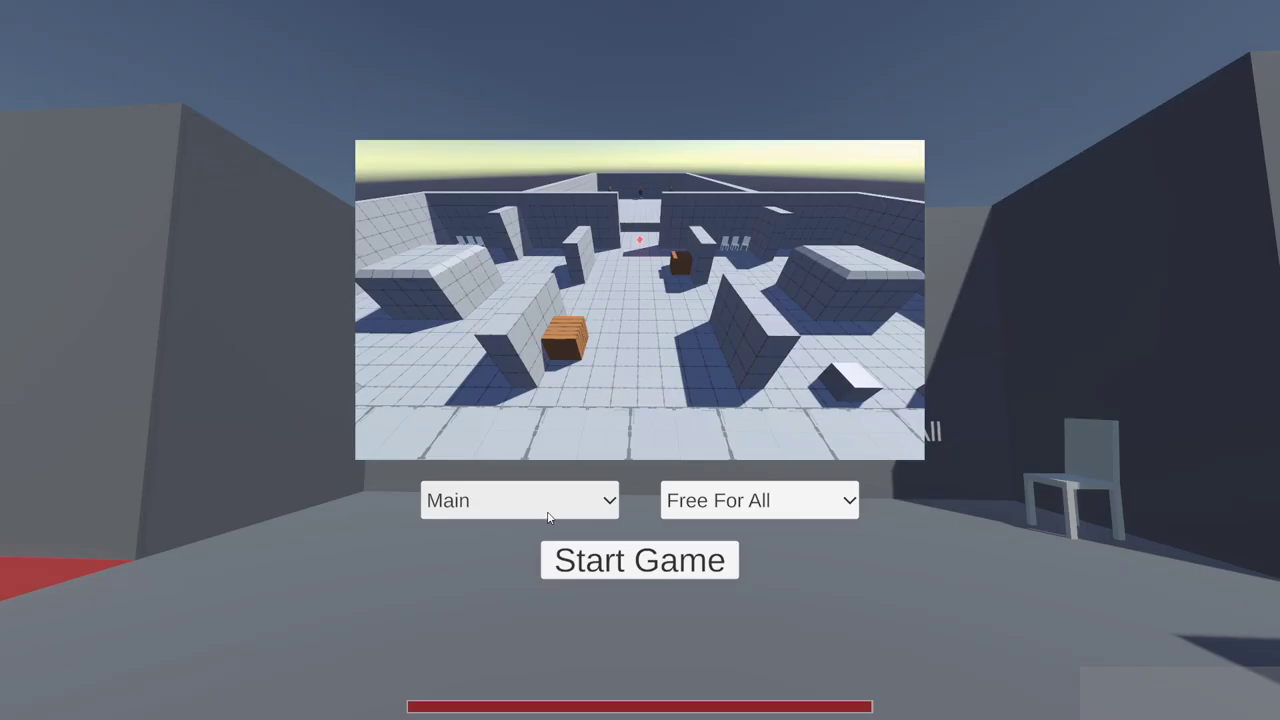
pyautogui.click(578, 508)
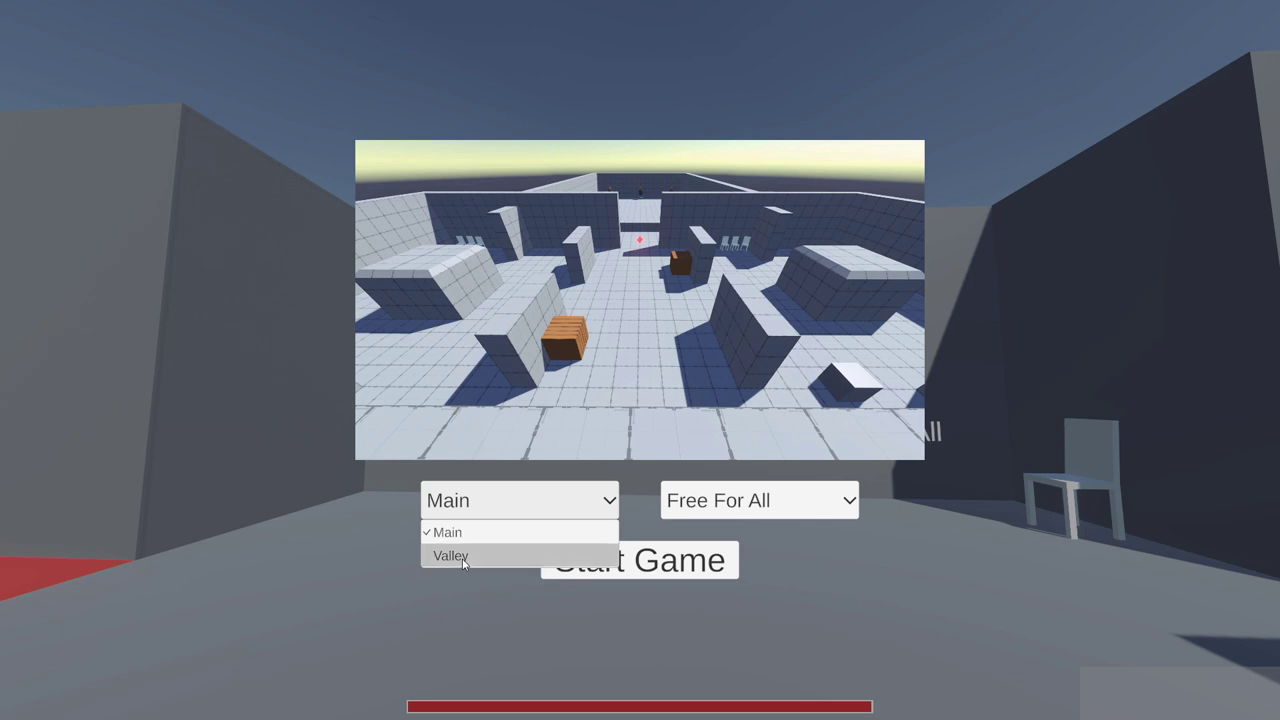
pyautogui.click(463, 558)
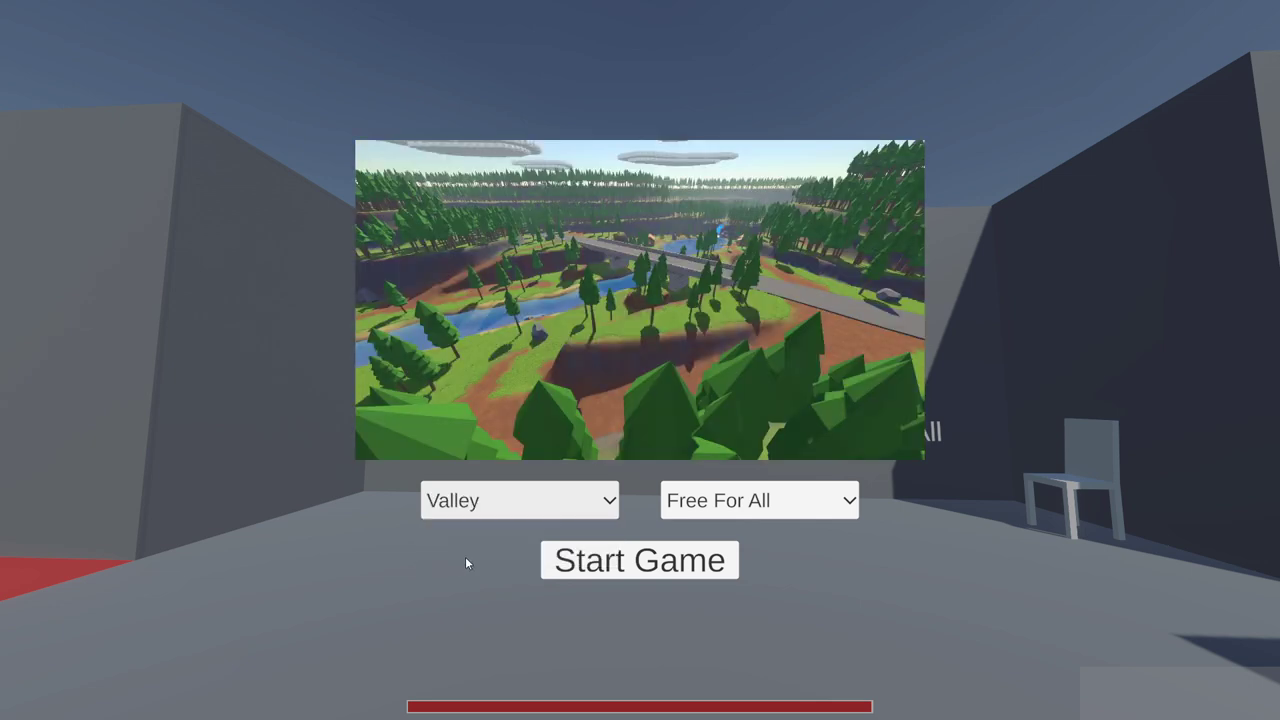
pyautogui.click(838, 504)
pyautogui.click(727, 562)
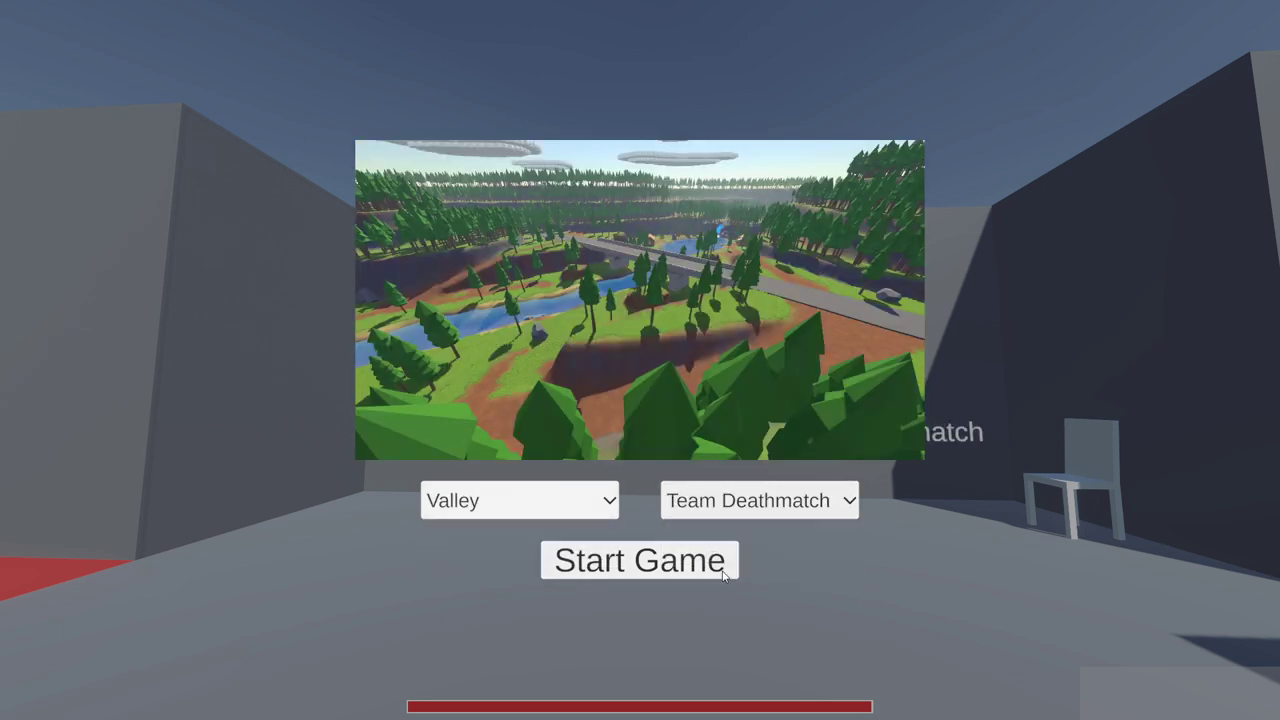
pyautogui.click(613, 562)
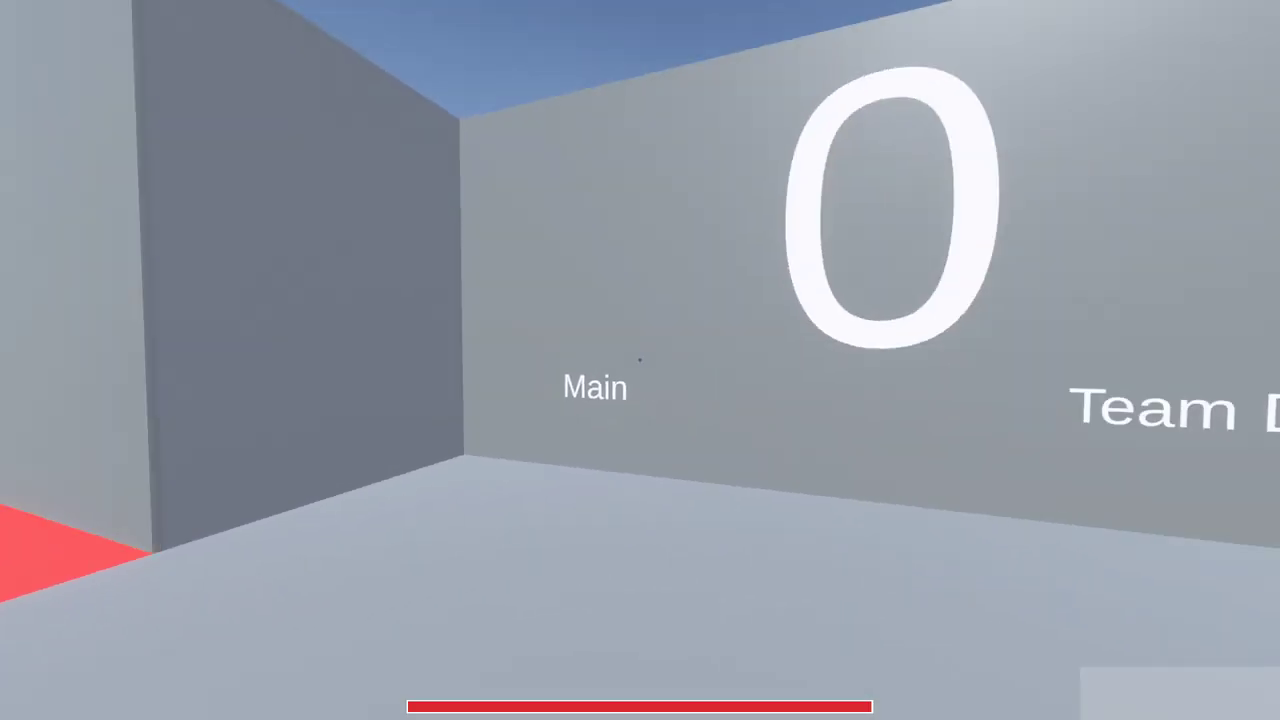
# Walk onto the lobby's blue team zone, return to the map and mode wall, and view the player scoreboard
pyautogui.press('w')
pyautogui.press('w')
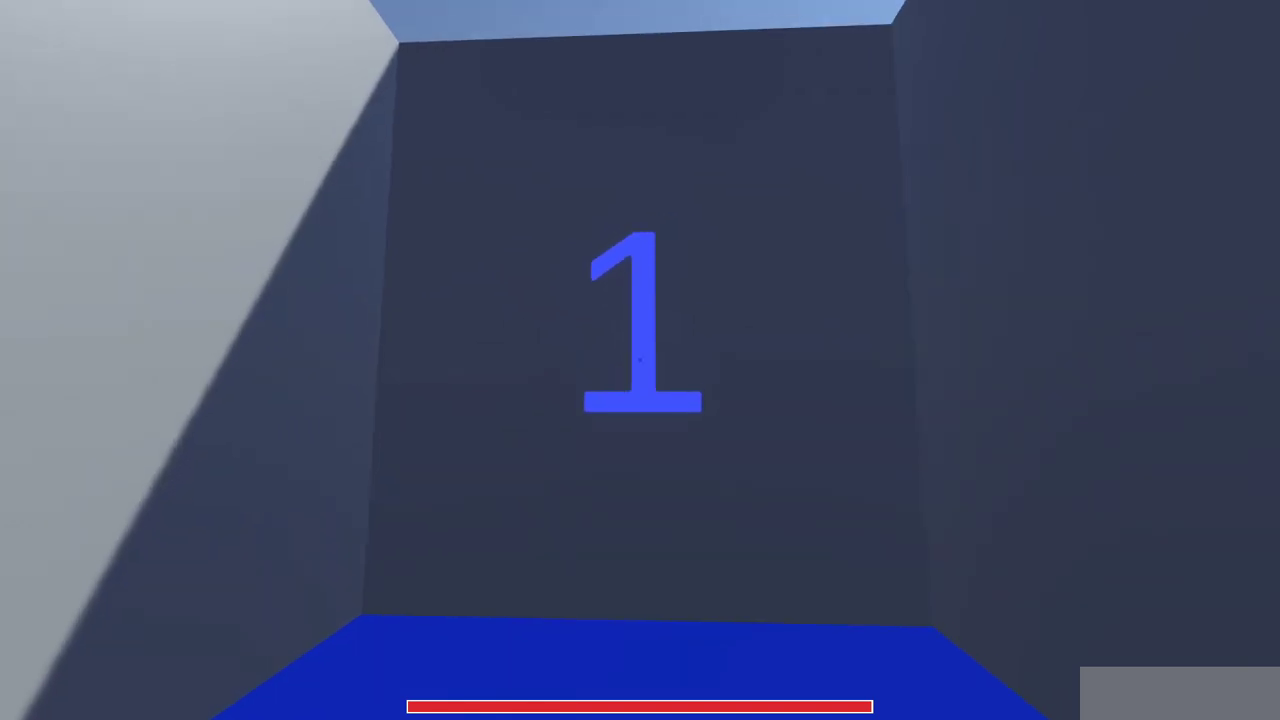
pyautogui.press('s')
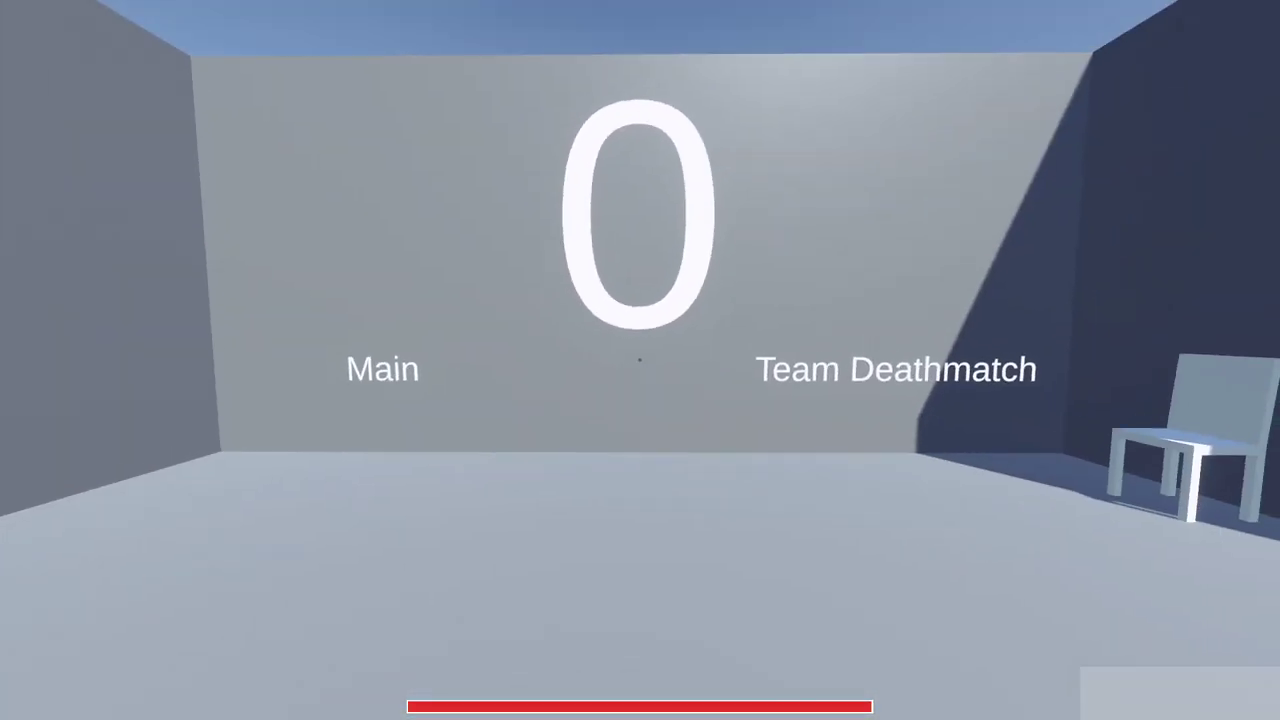
pyautogui.press('Escape')
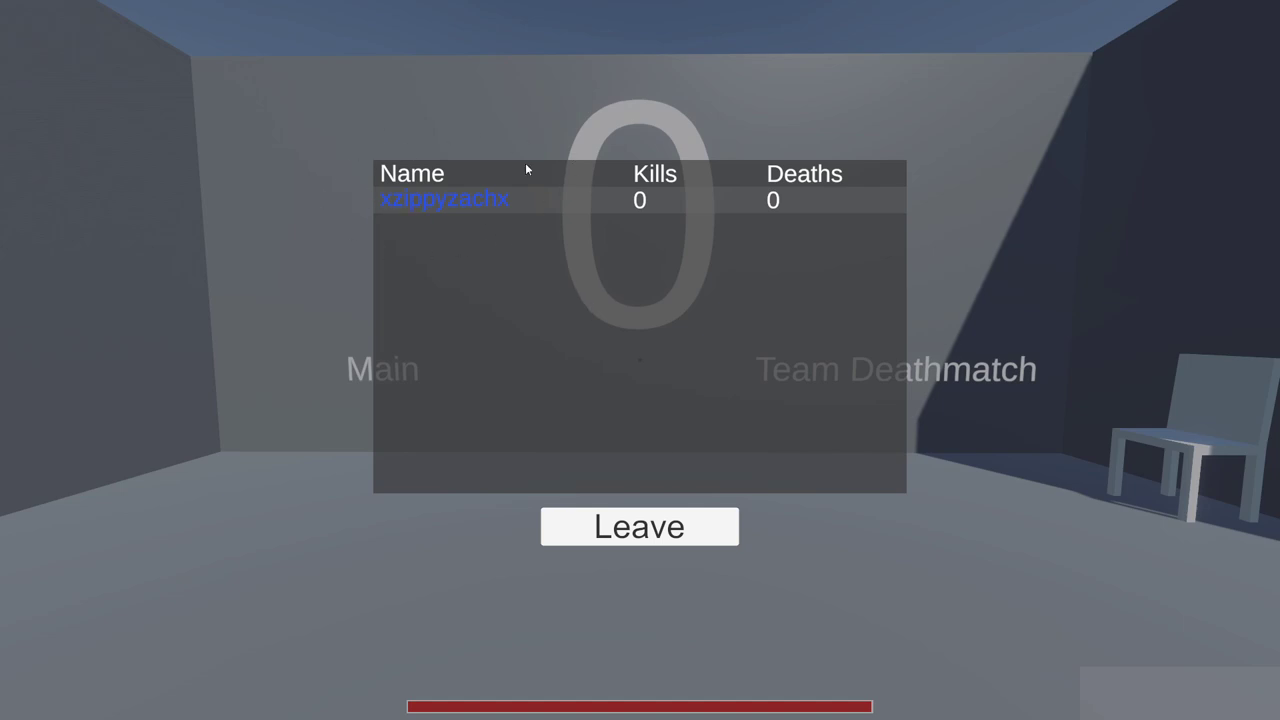
pyautogui.press('Escape')
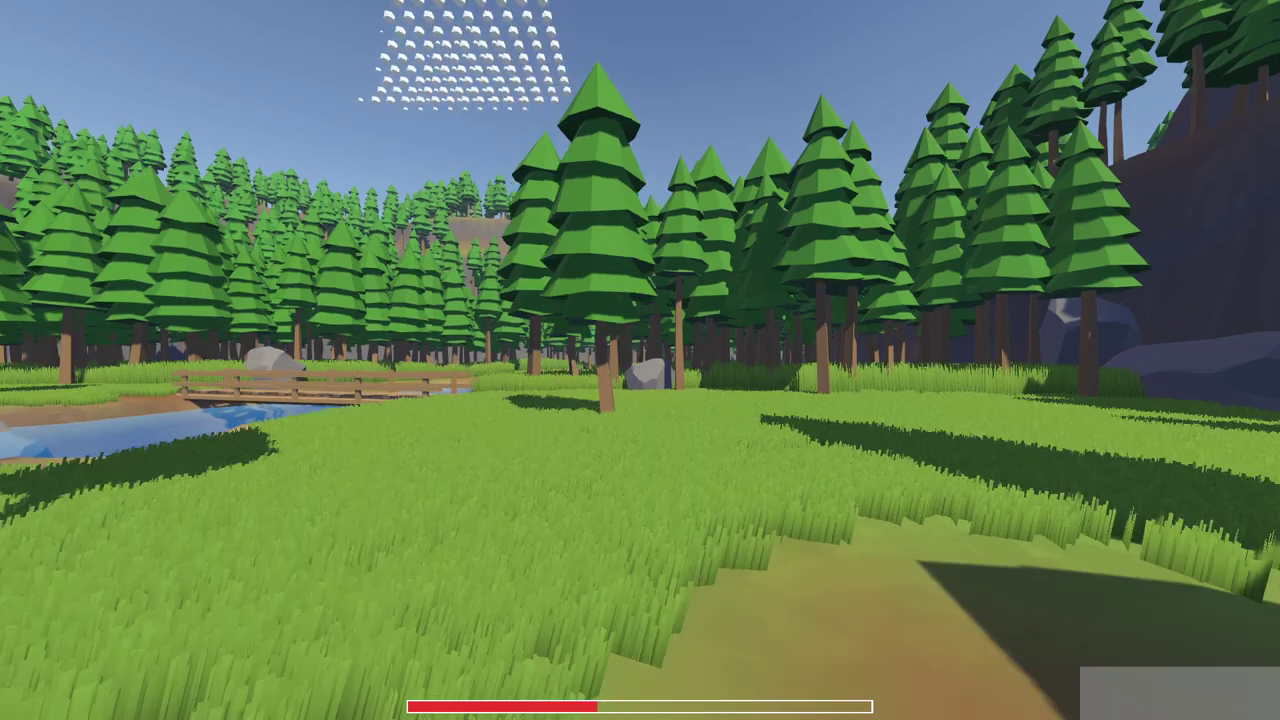
# Bring up the lobby's game settings and open the list of game modes
pyautogui.press('Escape')
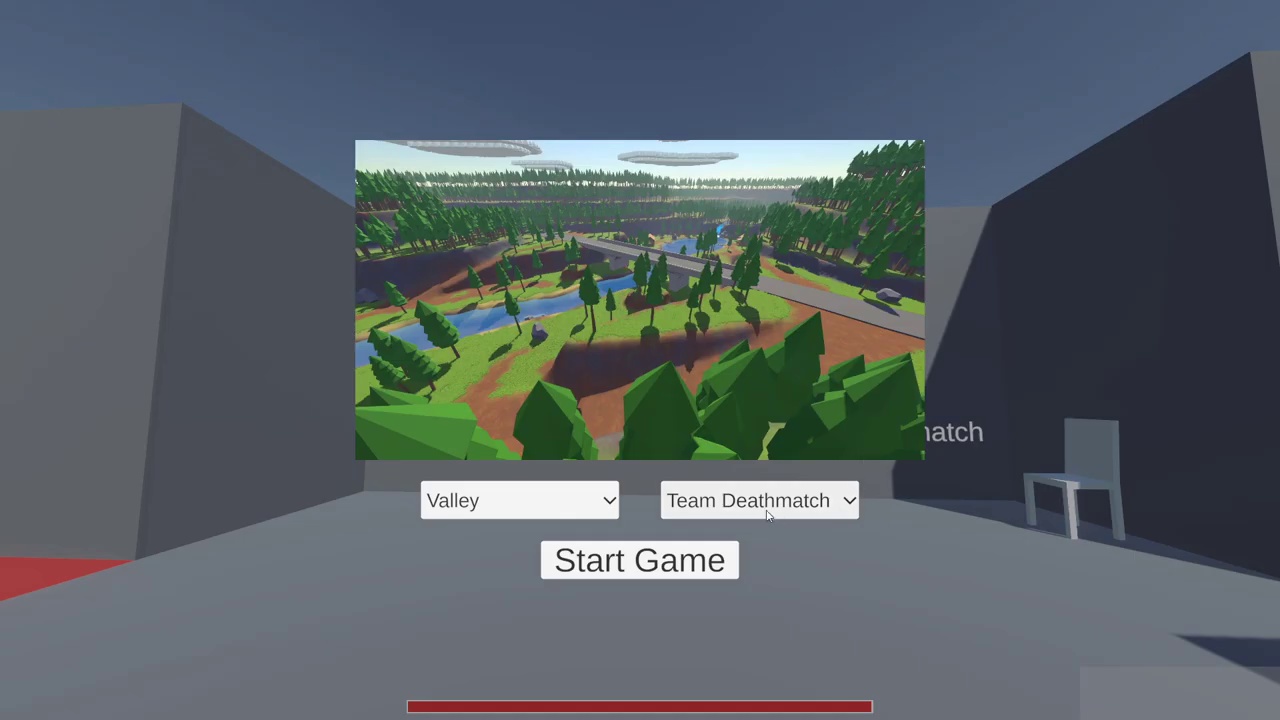
pyautogui.click(767, 515)
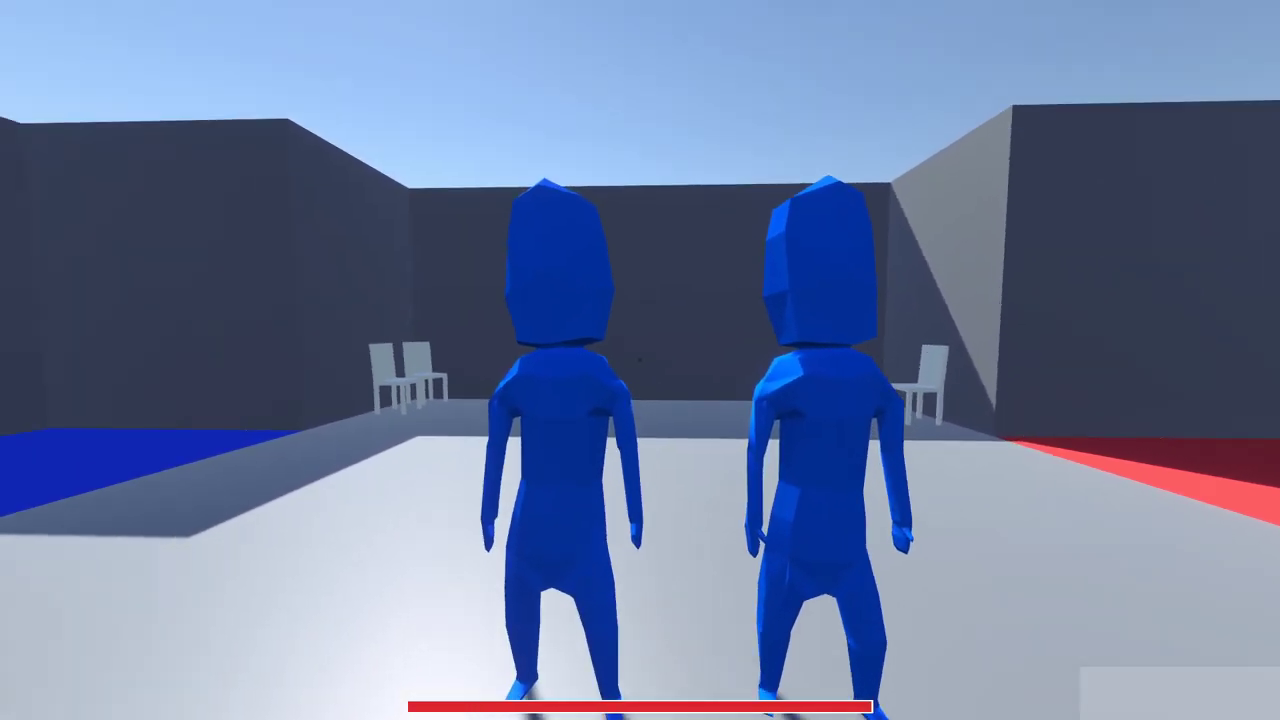
# Move around the lobby and walk across the Valley map from the bridge wall to the lakeside log cabin
pyautogui.press('d')
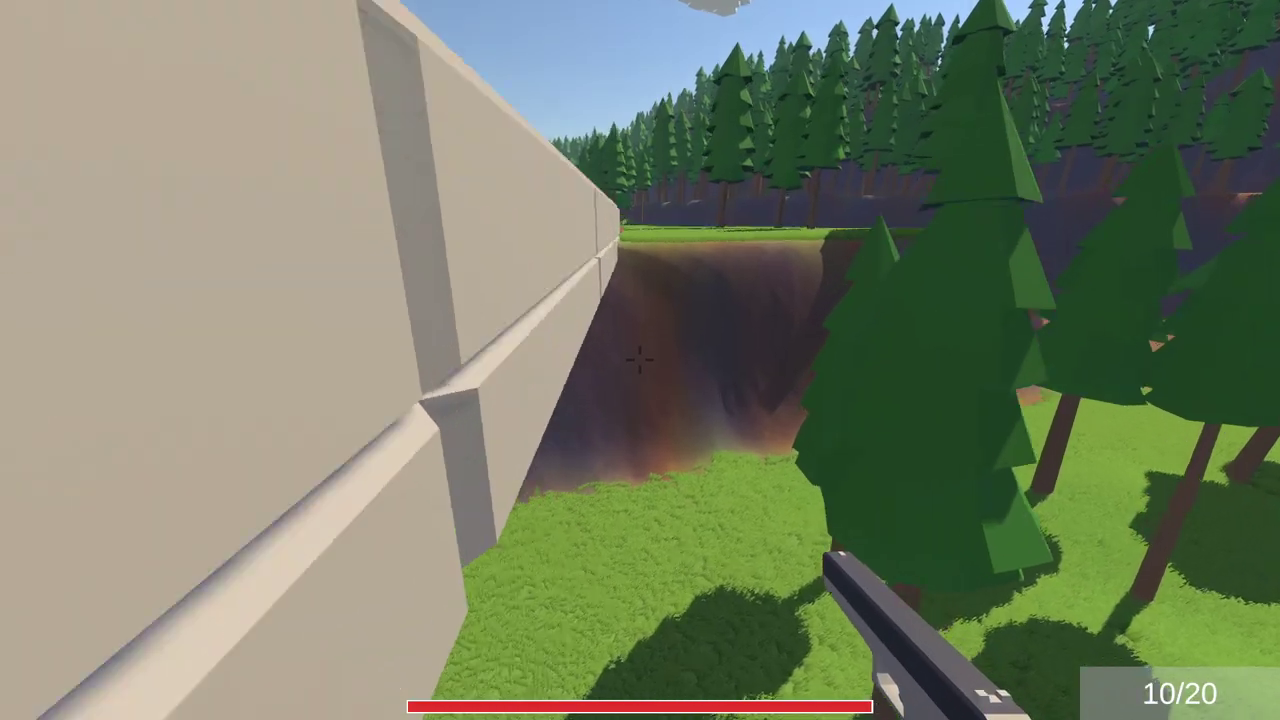
pyautogui.press('w')
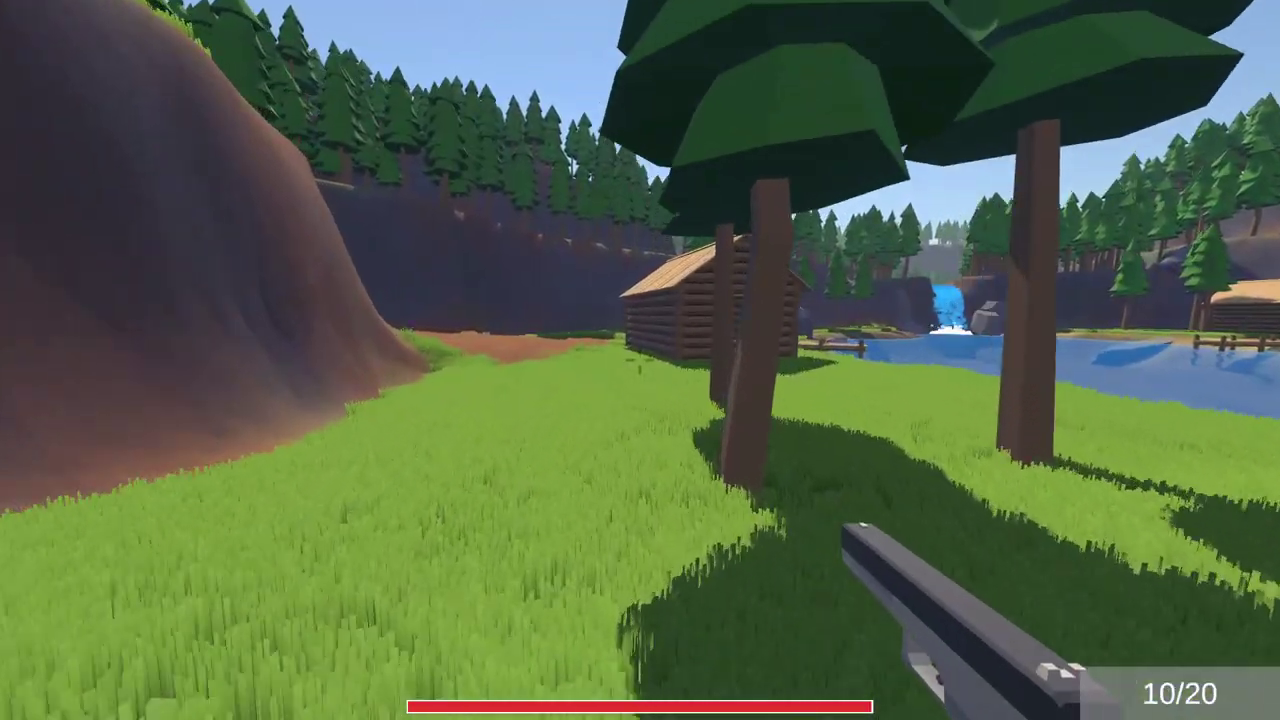
pyautogui.press('w')
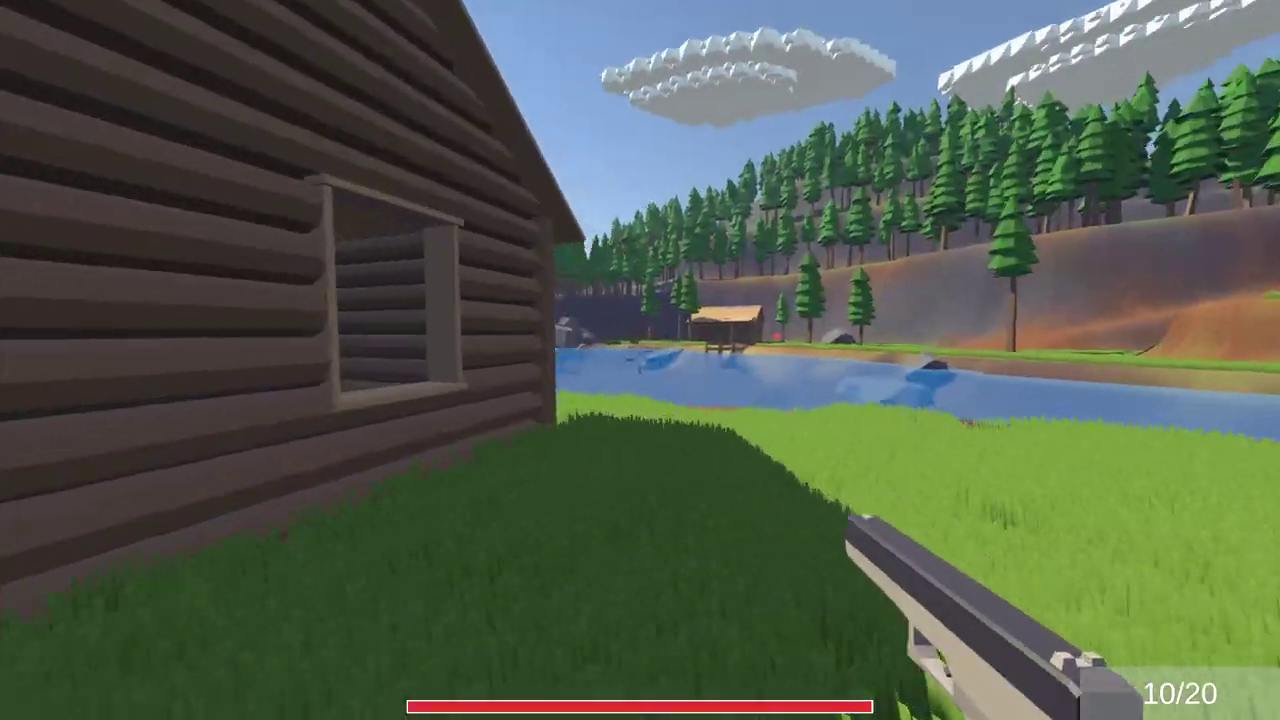
pyautogui.press('w')
# Cycle through the carried weapons, equip the green sniper rifle and test its scope beside the log cabin
pyautogui.press('1')
pyautogui.press('Tab')
pyautogui.press('2')
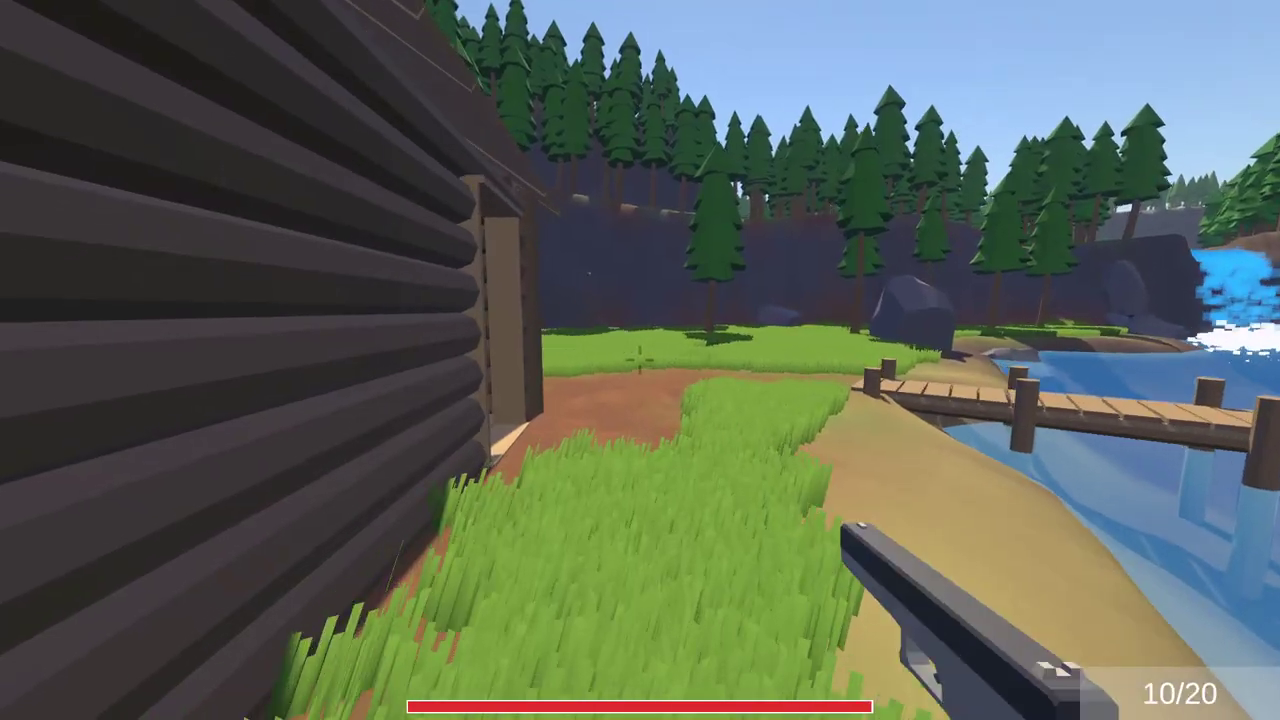
pyautogui.press('3')
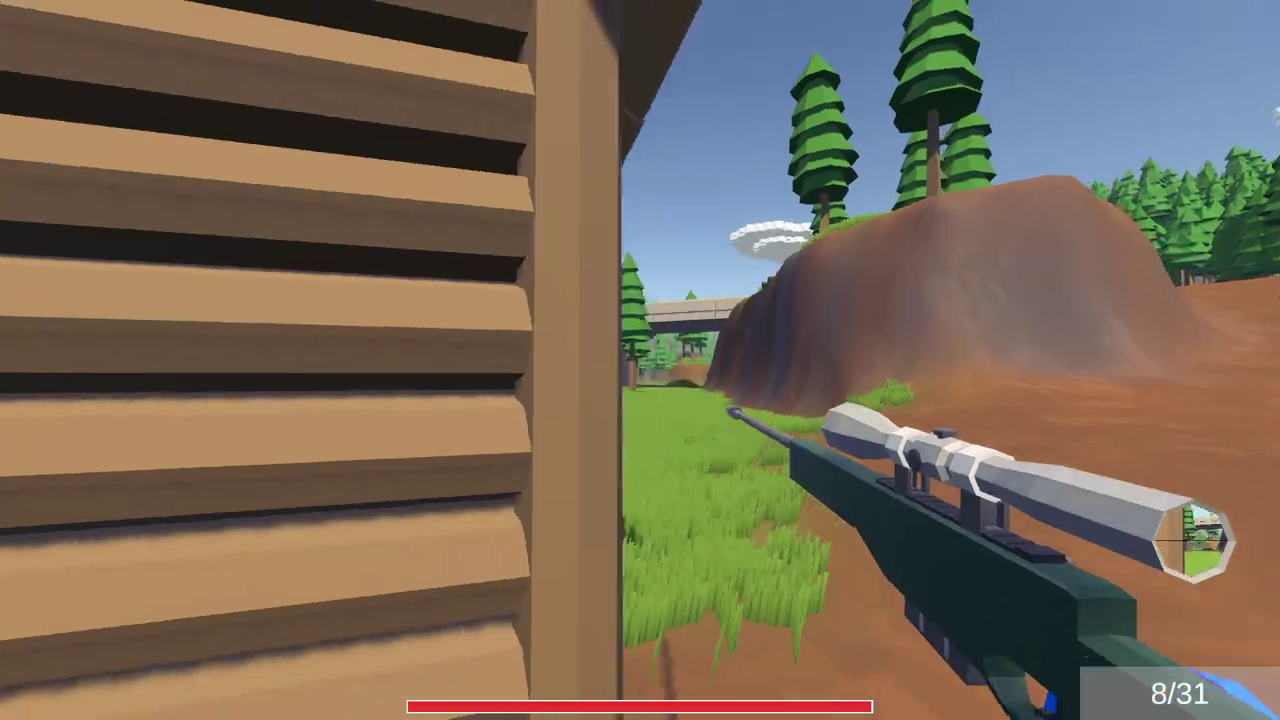
pyautogui.rightClick(640, 360)
pyautogui.rightClick(640, 360)
pyautogui.press('w')
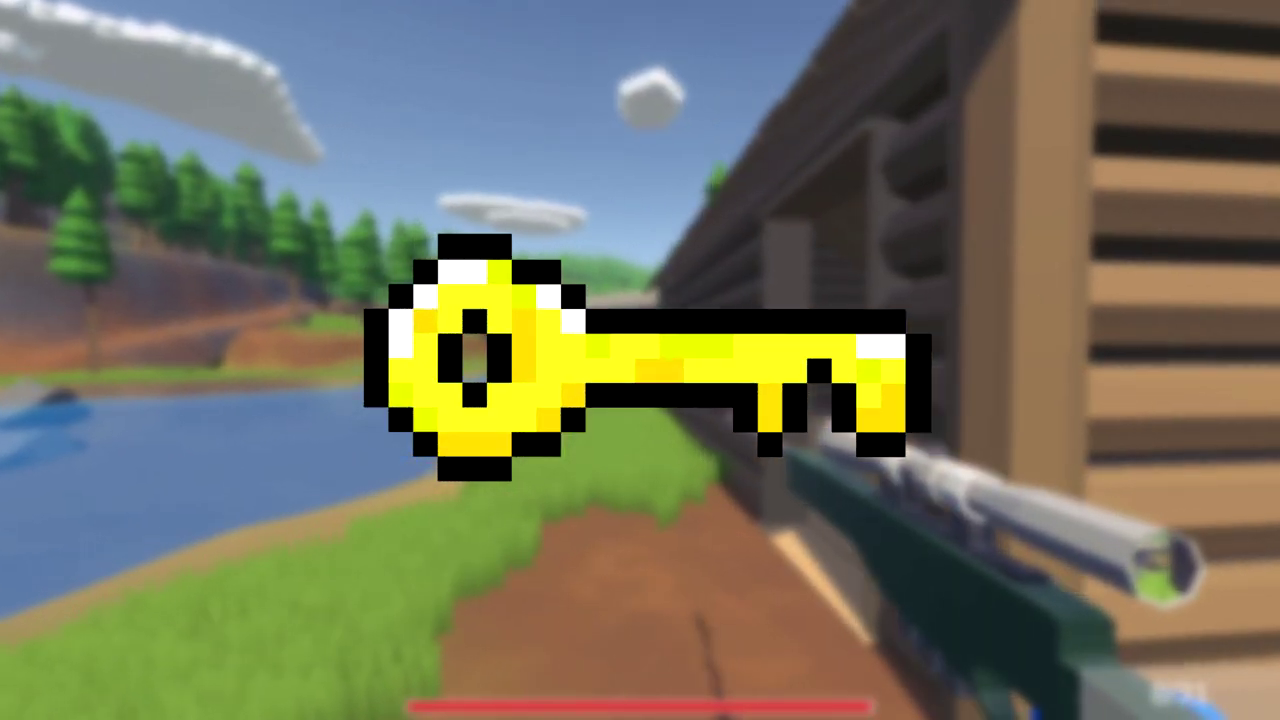
# Aim through the sniper scope at the blue teammate standing on the grass beside the log cabin
pyautogui.rightClick(640, 360)
pyautogui.rightClick(640, 360)
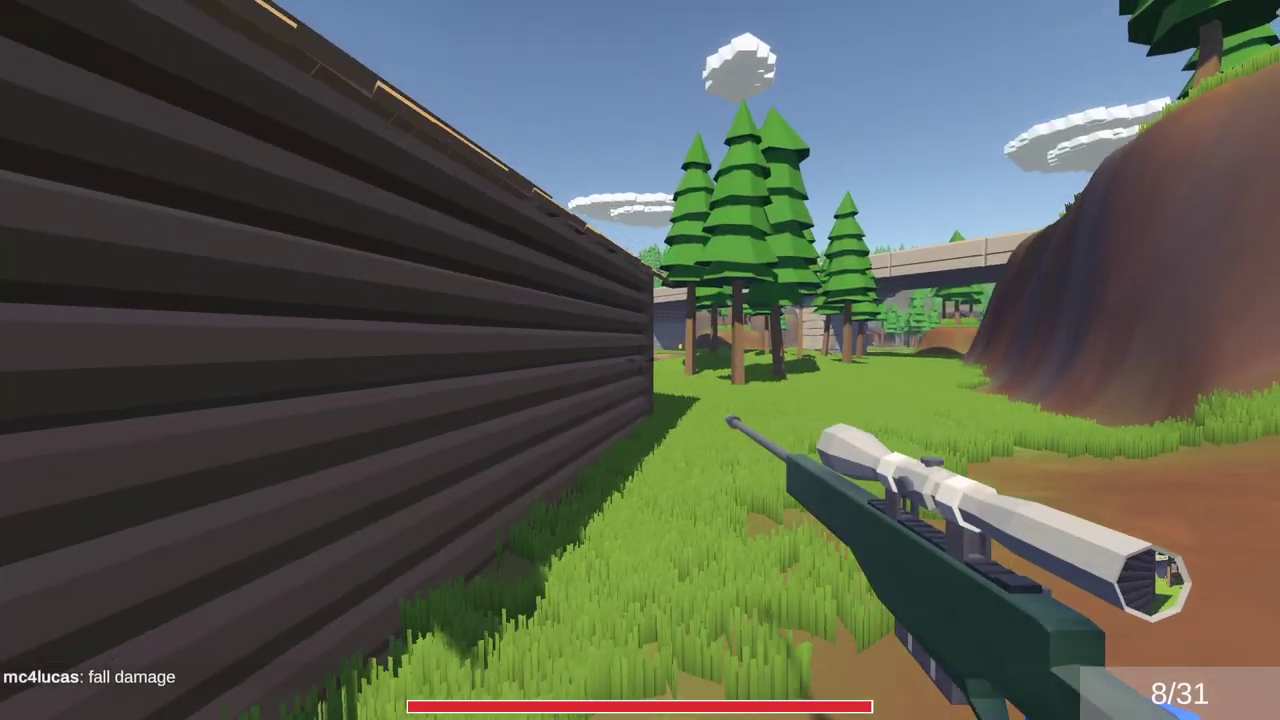
pyautogui.rightClick(640, 360)
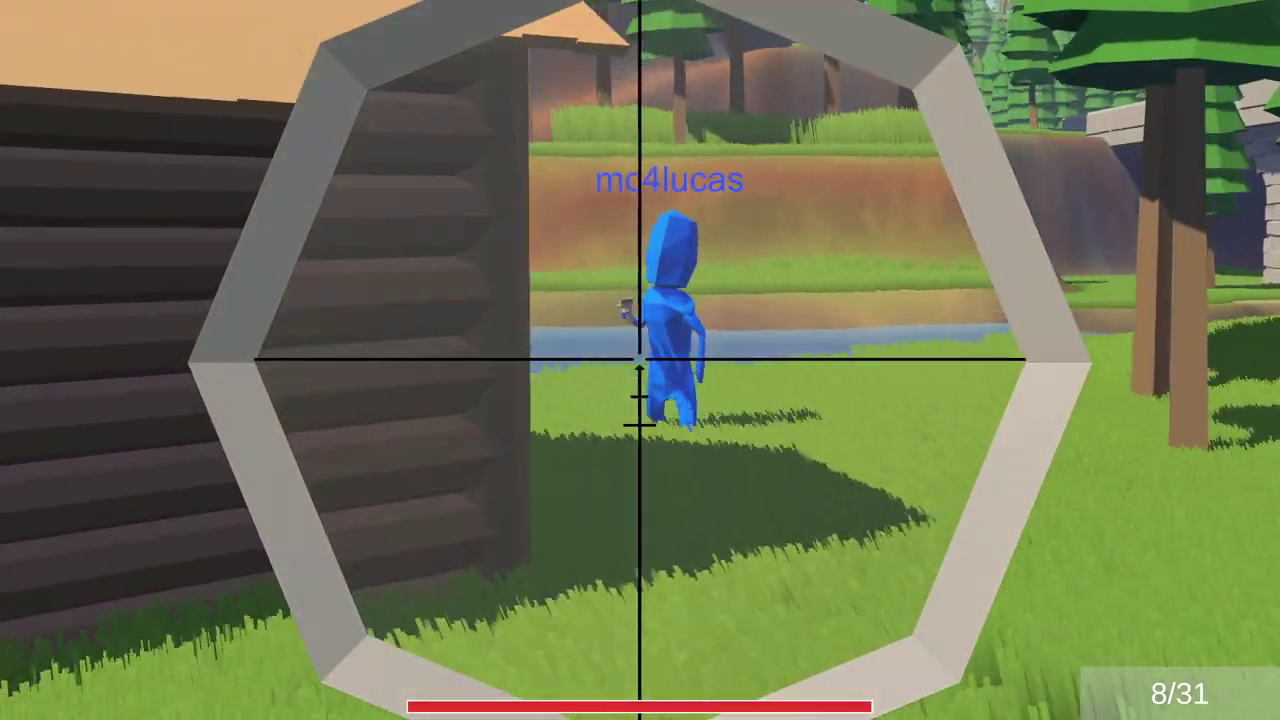
pyautogui.rightClick(640, 360)
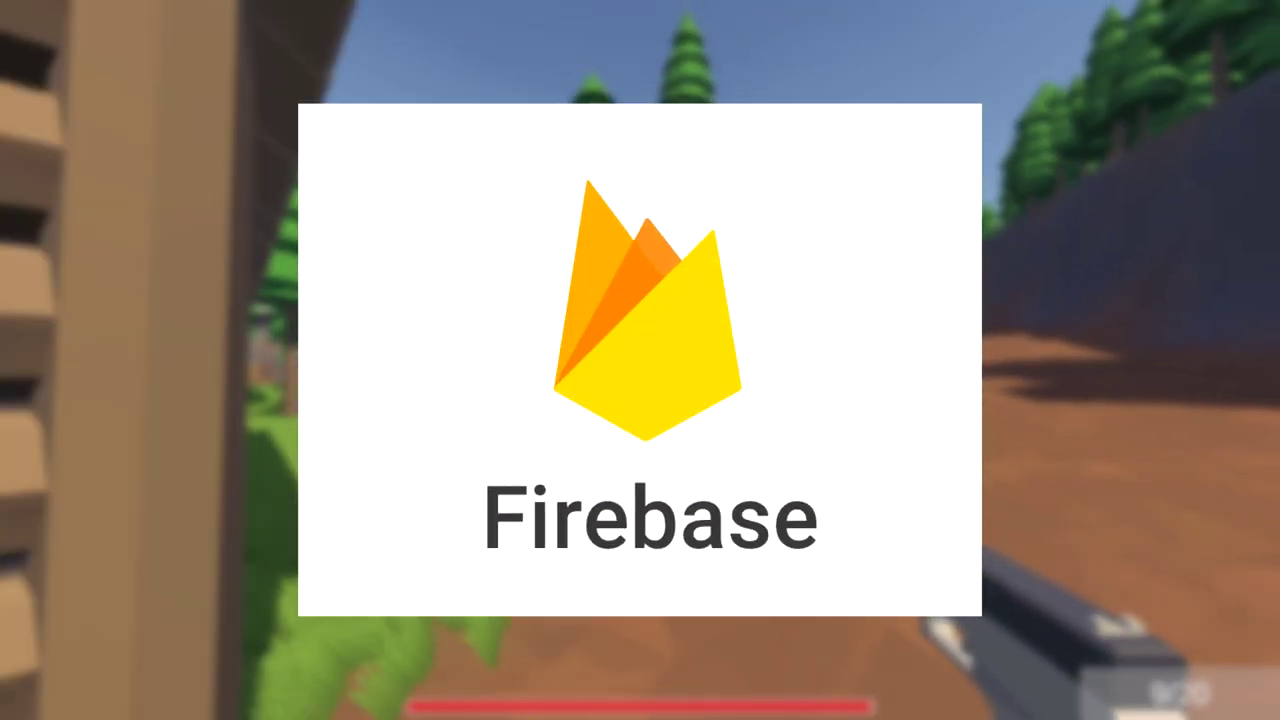
pyautogui.click(640, 360)
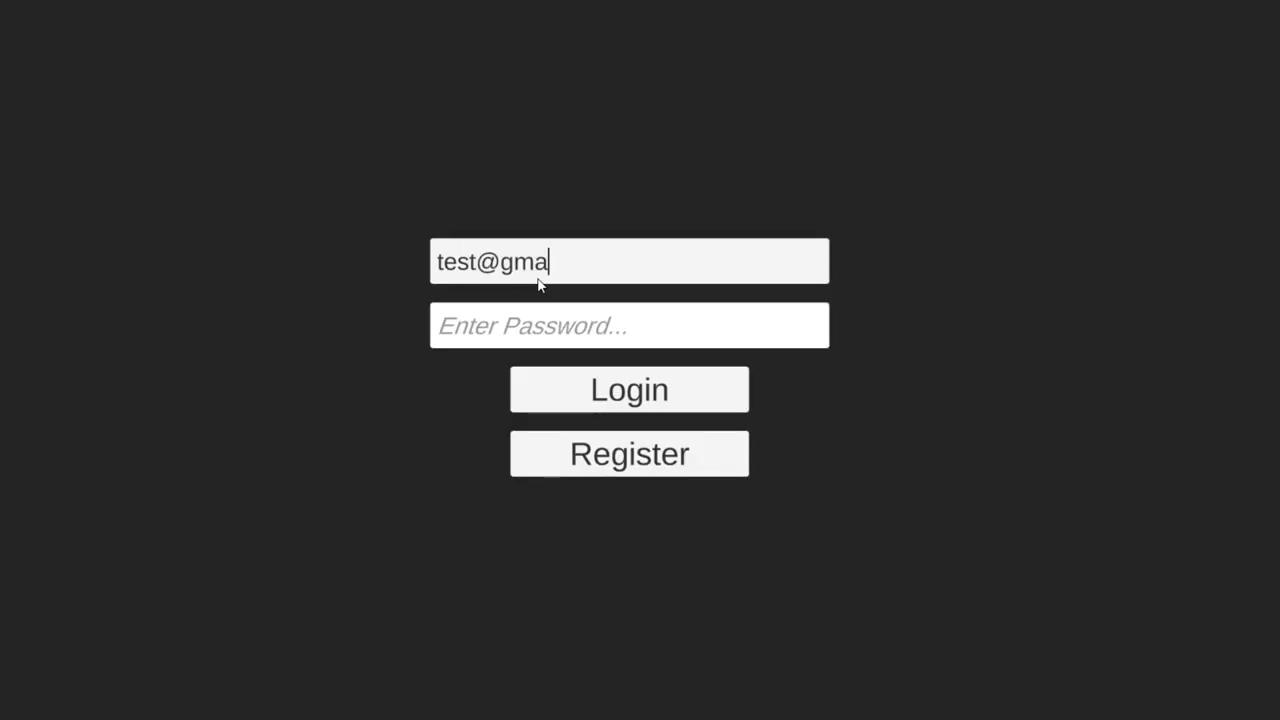
# Enter the account's e-mail and password, log in, and choose testserver from the list of servers to join
pyautogui.click(580, 320)
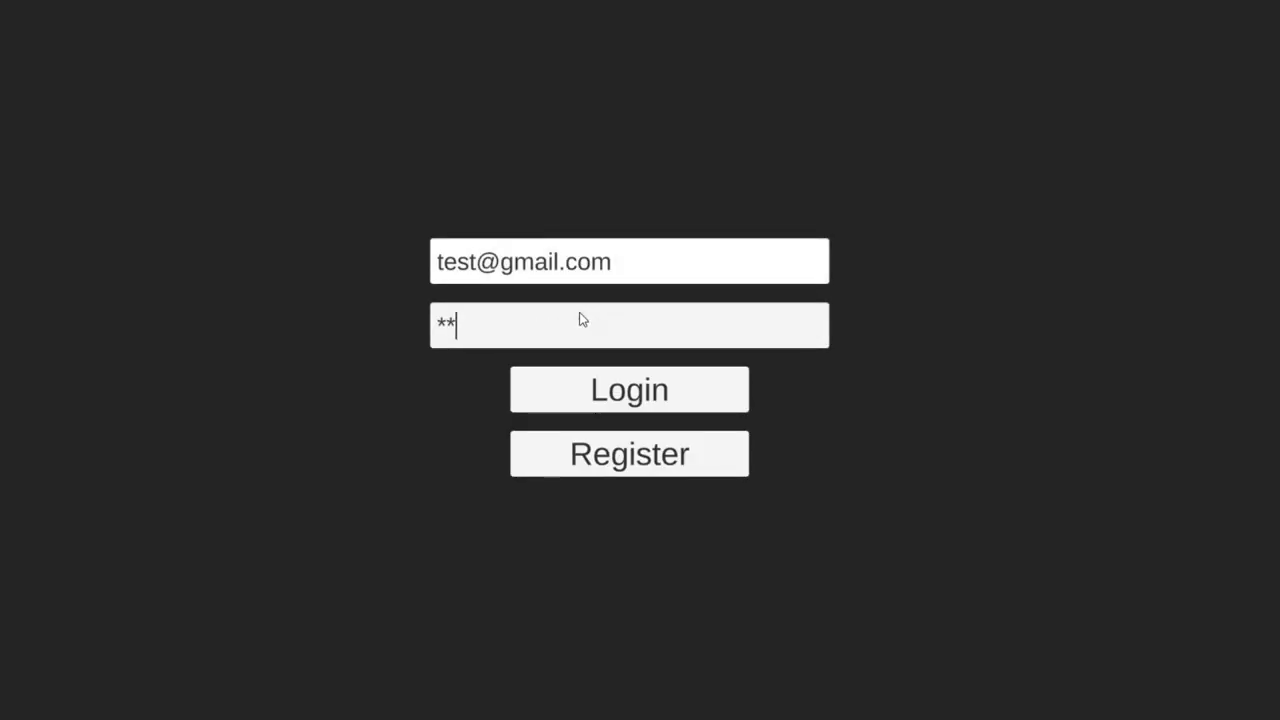
pyautogui.click(622, 387)
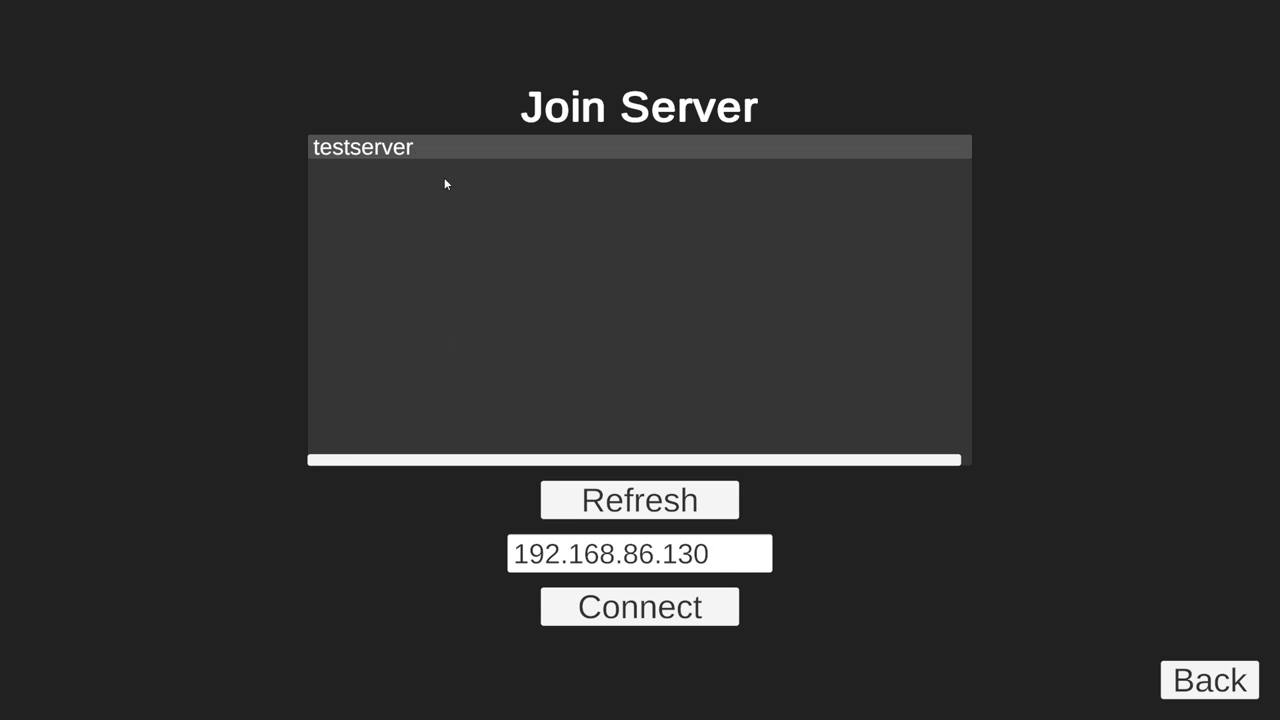
pyautogui.click(458, 148)
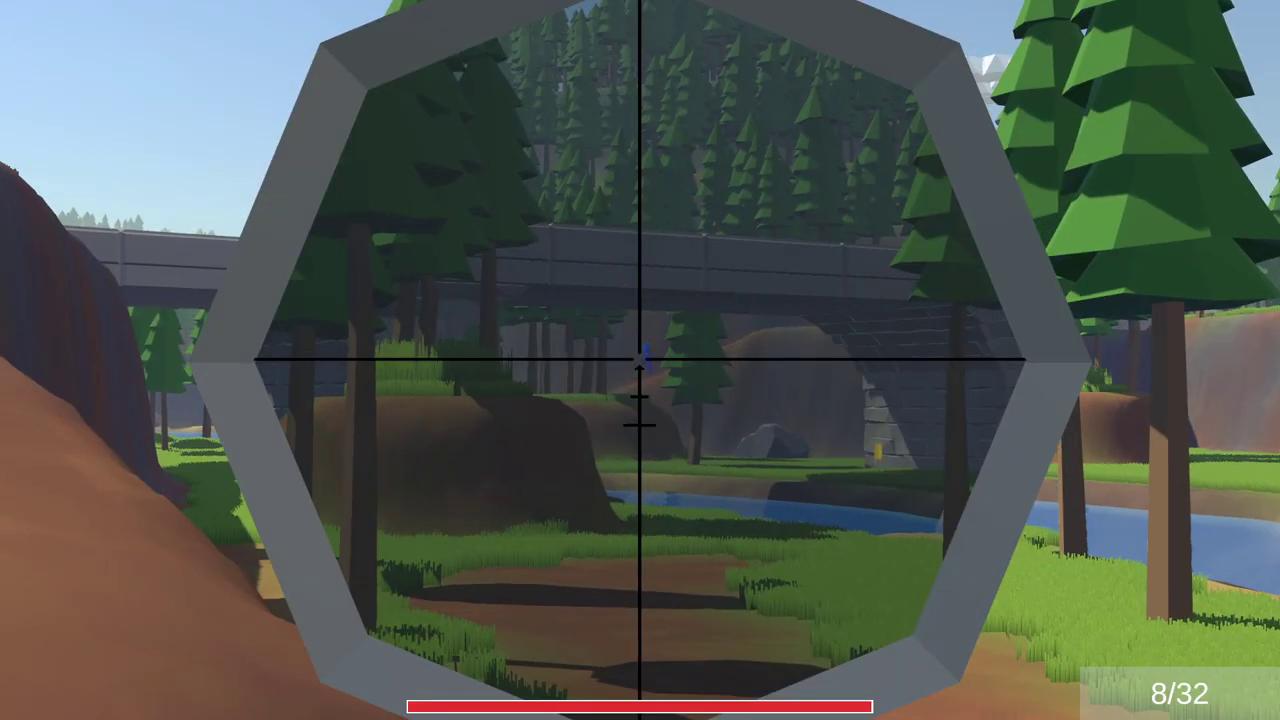
# Fire the scoped sniper rifle toward the bridge and sprint up the dirt hill to the road
pyautogui.click(640, 360)
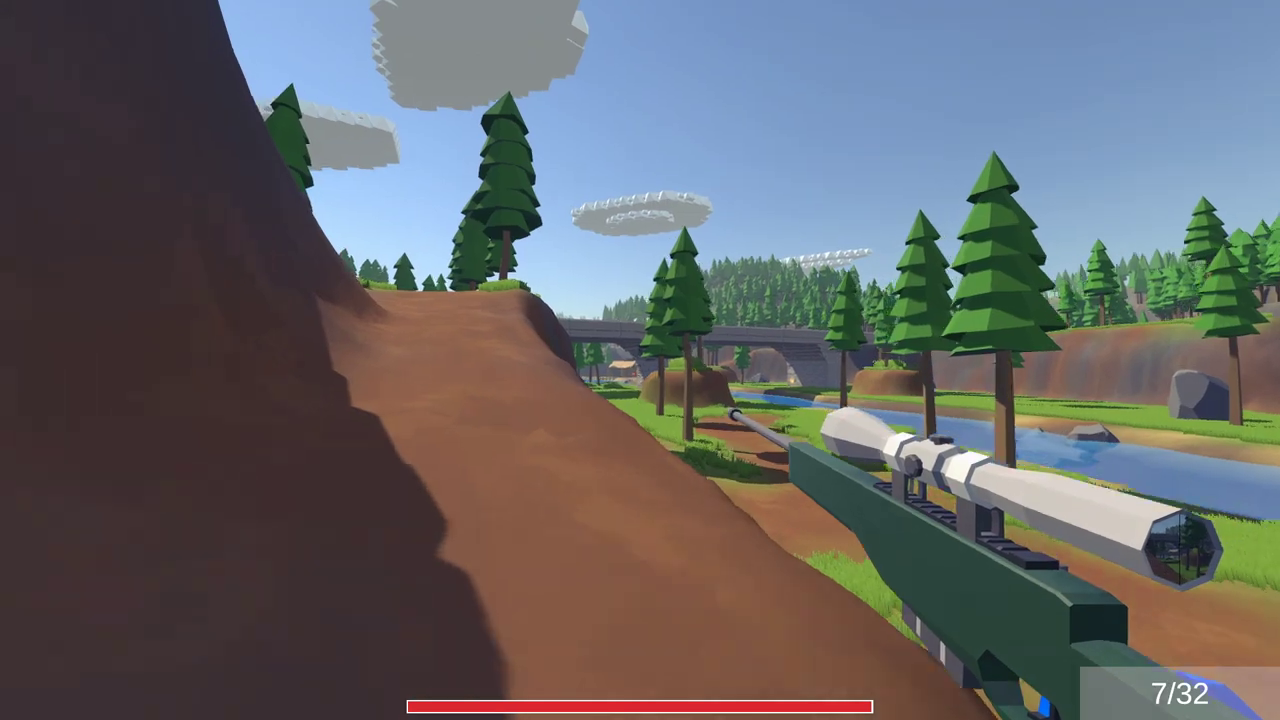
pyautogui.hotkey('shift', 'w')
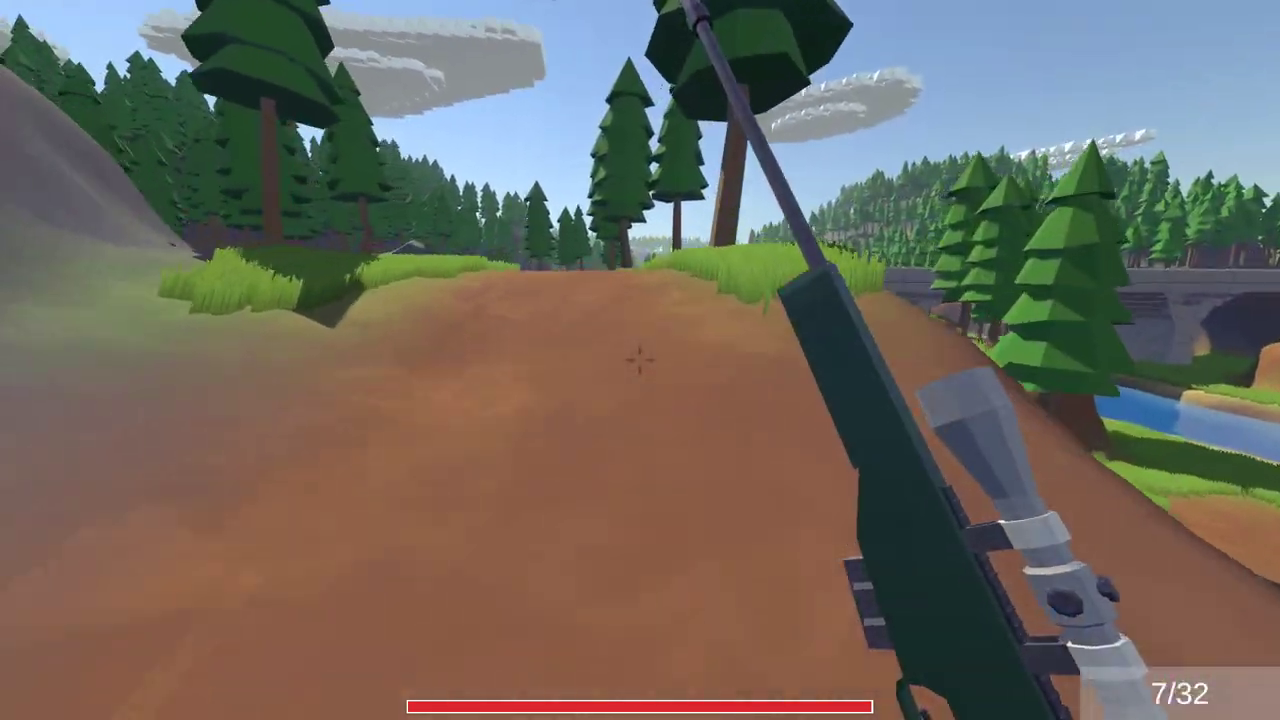
pyautogui.hotkey('shift', 'w')
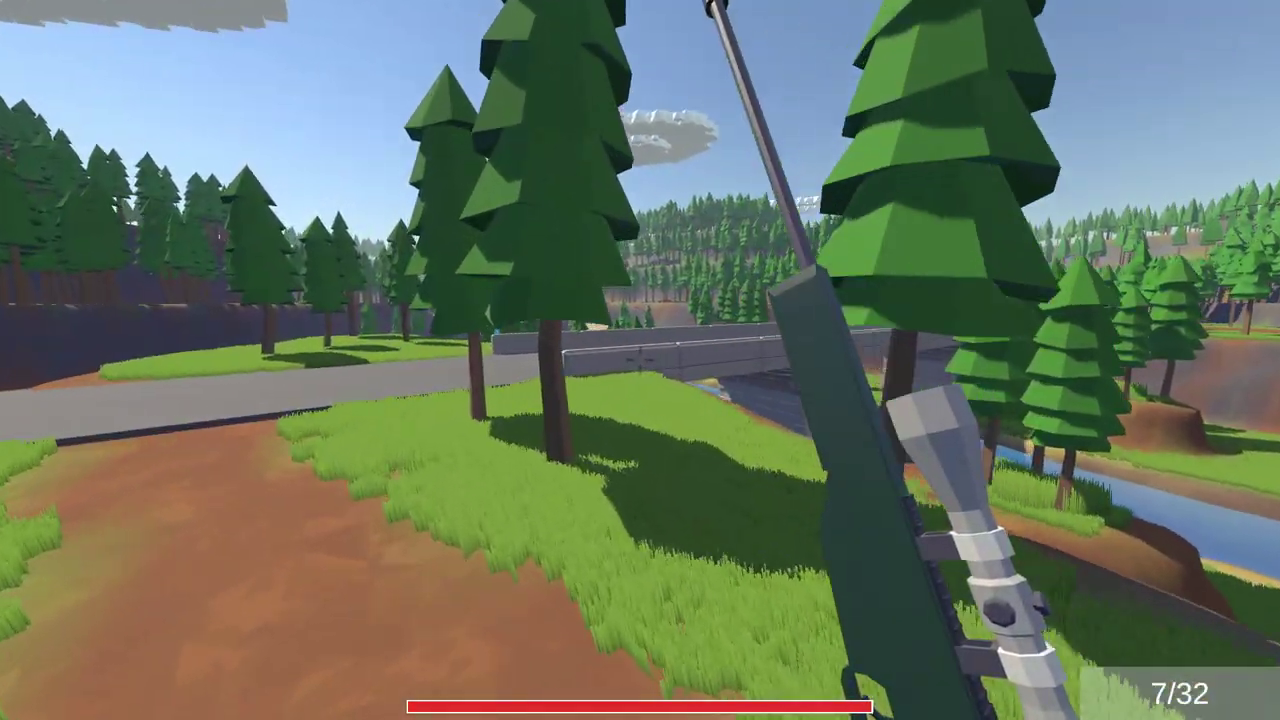